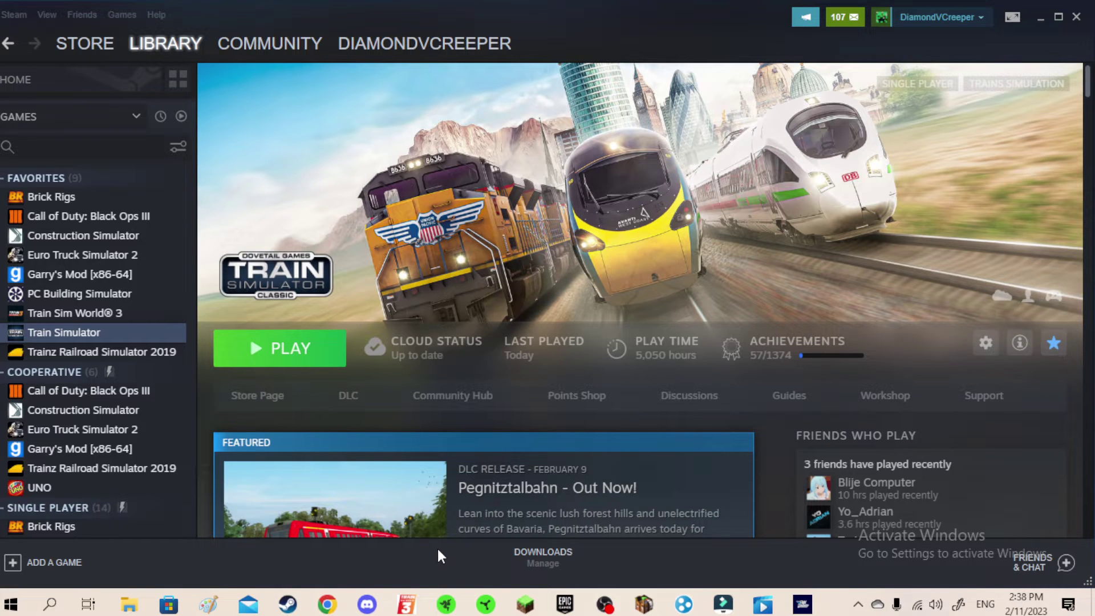
- Open the RailWorks folder under Program Files (x86)\Steam\steamapps\common on the SSD (C:) drive in File Explorer
left_click(129, 604)
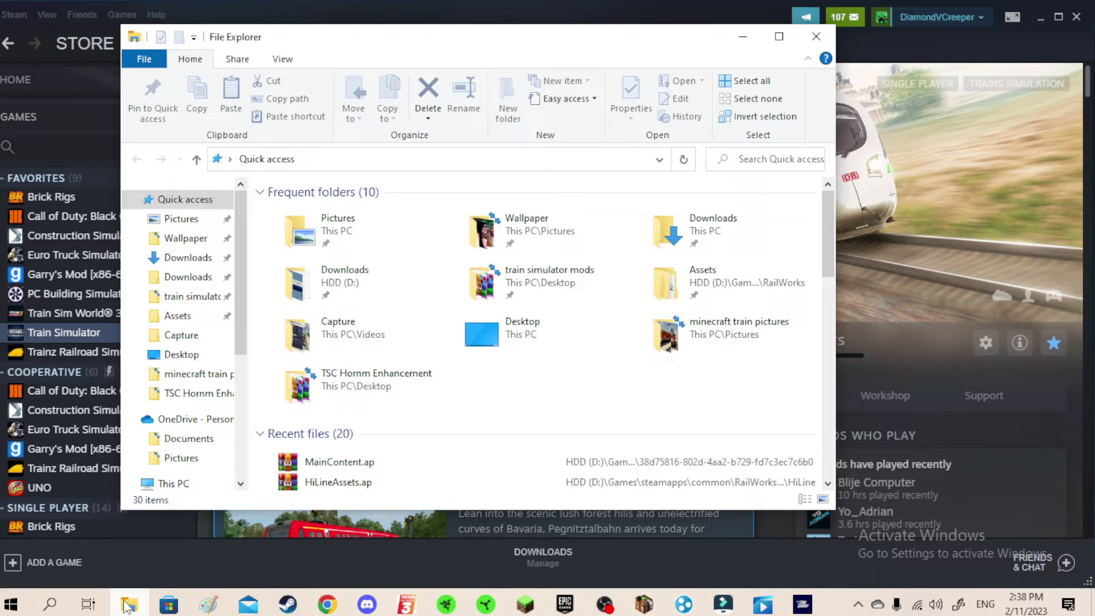
scroll(175, 450, "down", 4)
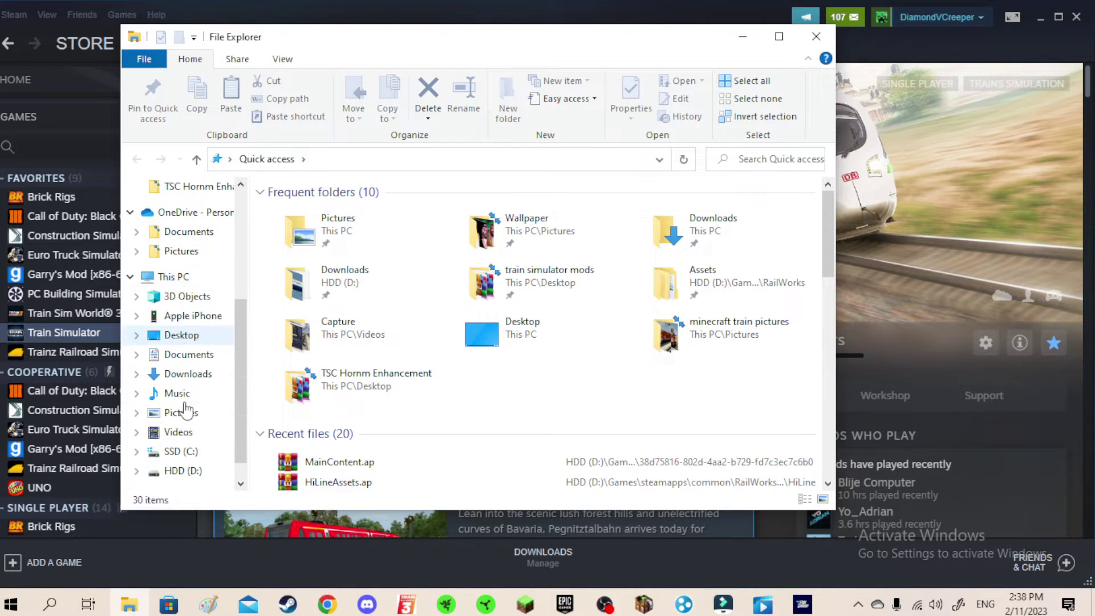
left_click(181, 452)
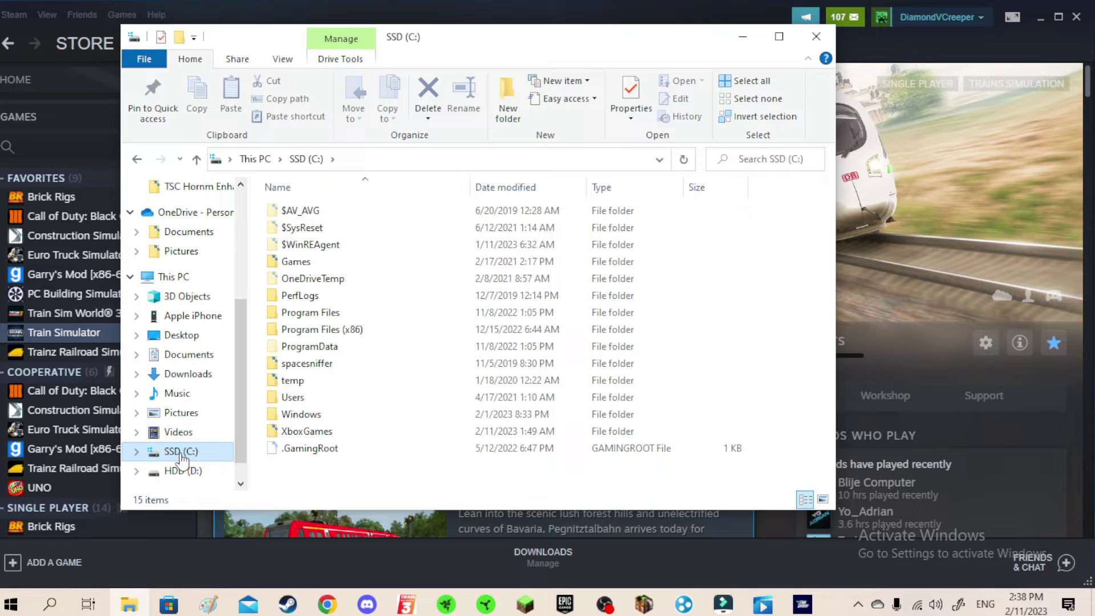
double_click(306, 331)
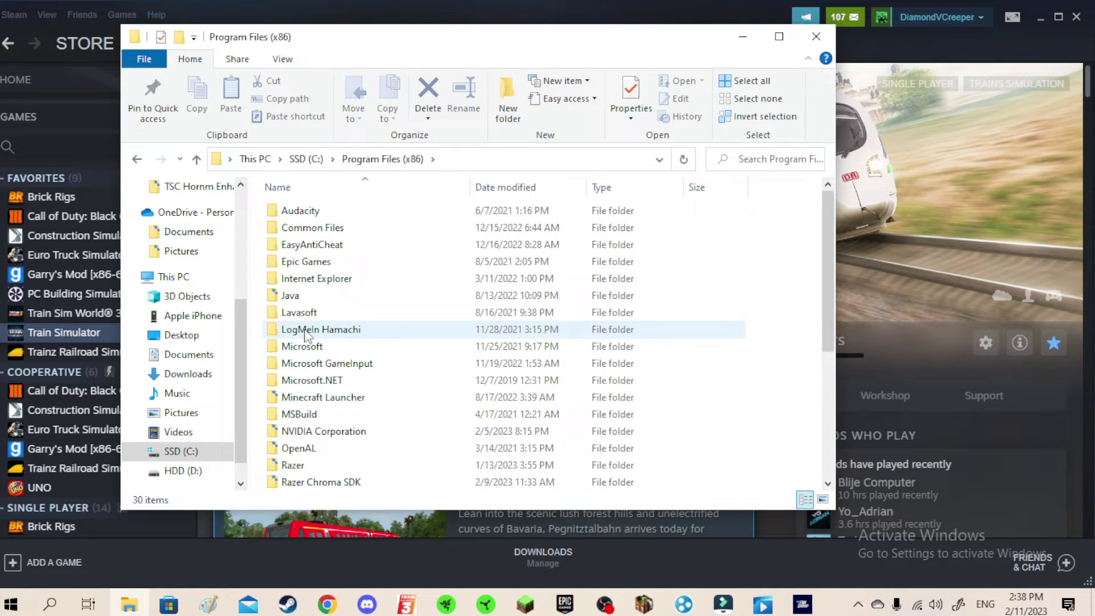
scroll(308, 336, "down", 2)
left_click(312, 432)
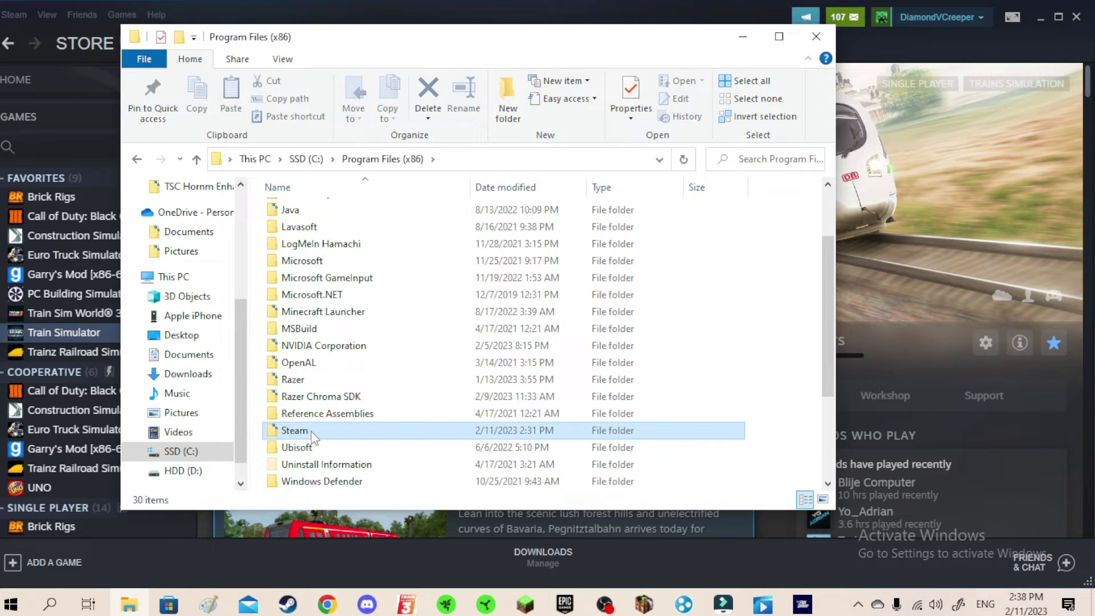
double_click(312, 432)
scroll(340, 339, "down", 1)
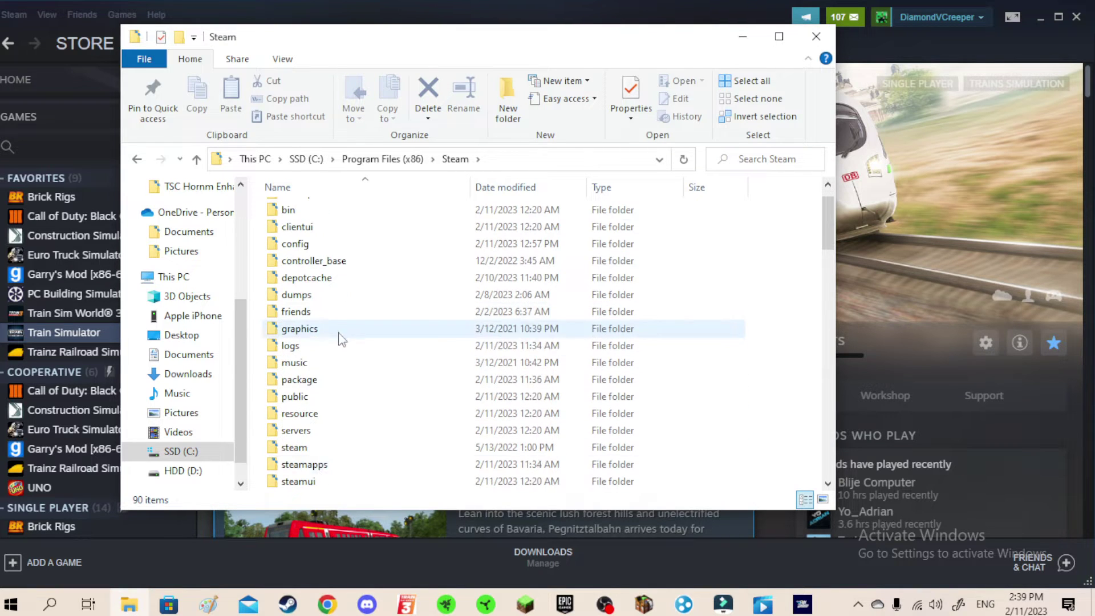
double_click(319, 466)
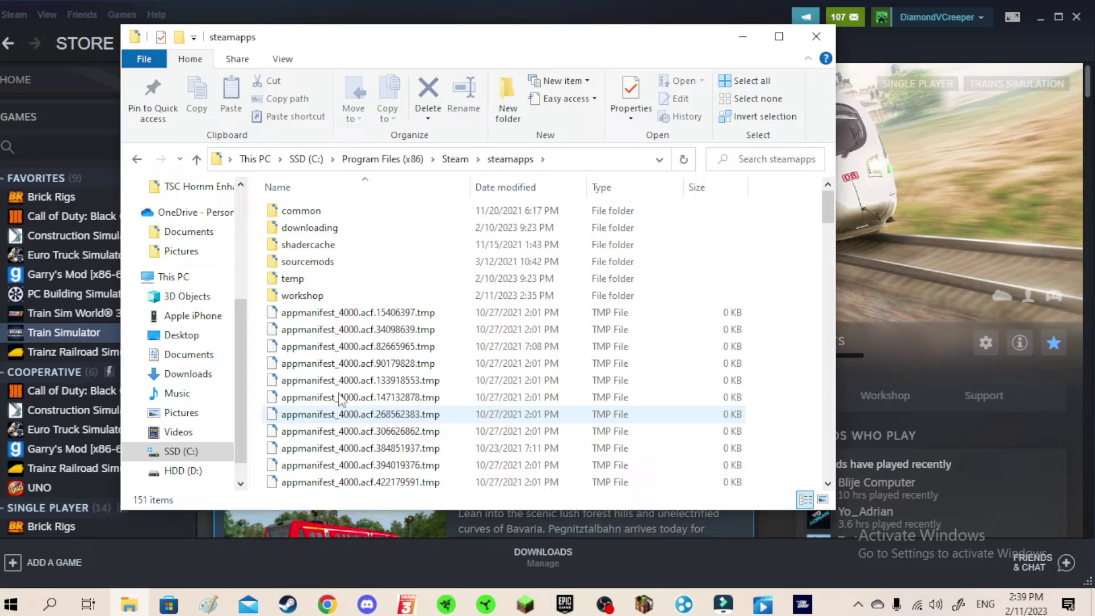
double_click(343, 213)
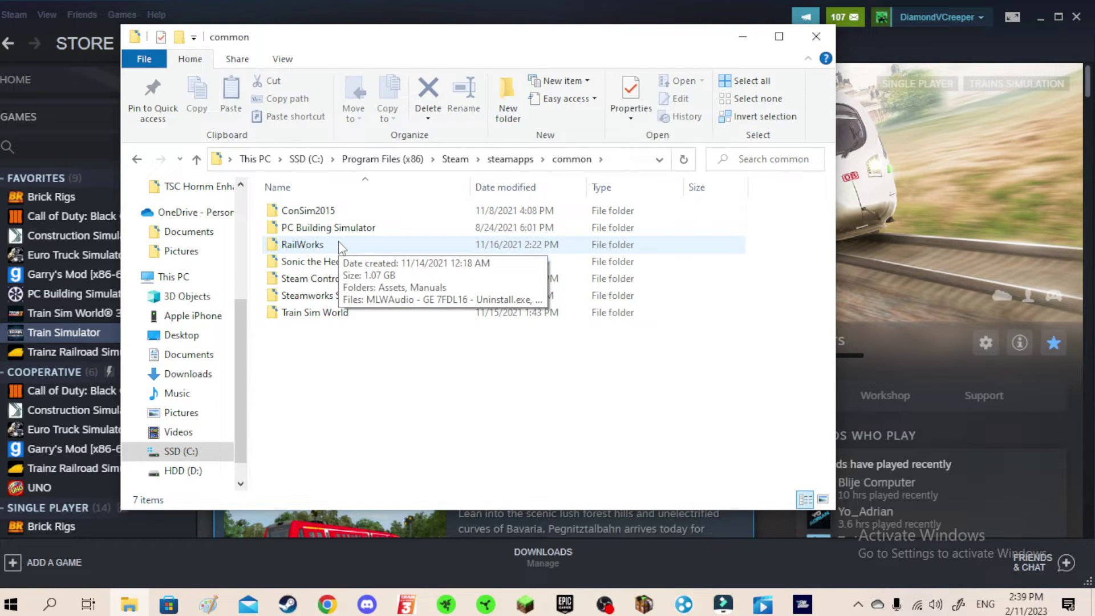
double_click(341, 245)
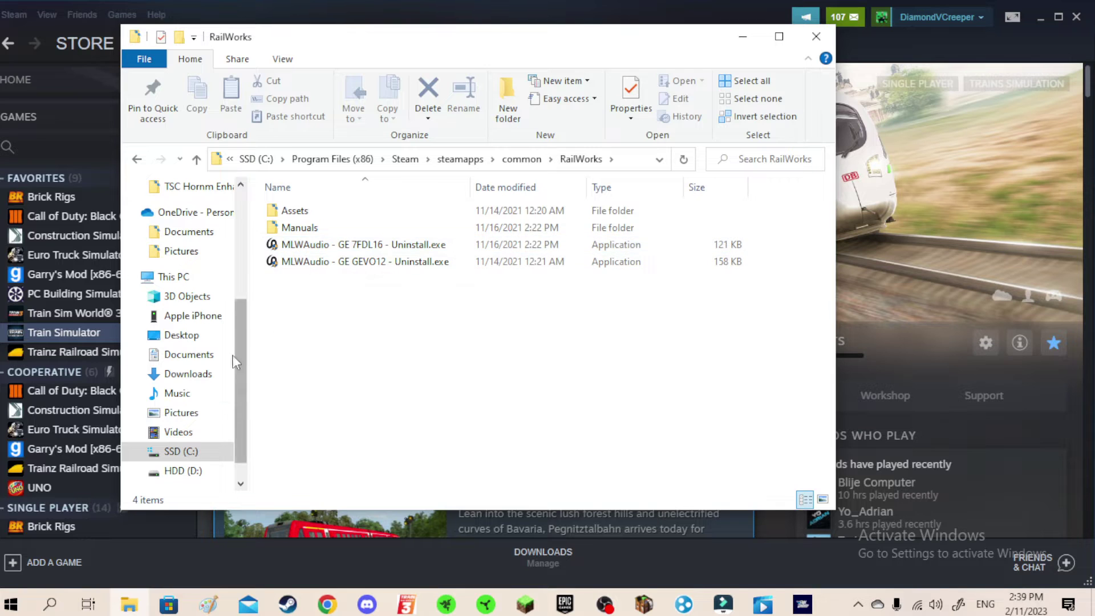
- Open the RailWorks folder under Games\steamapps\common on the HDD (D:) drive
scroll(171, 399, "down", 1)
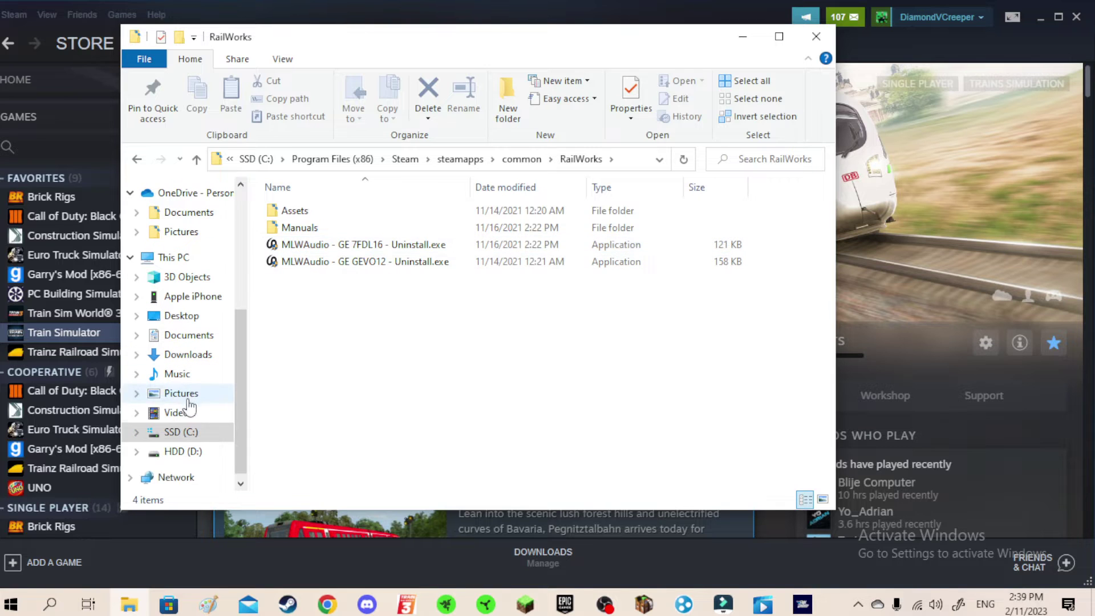
left_click(179, 454)
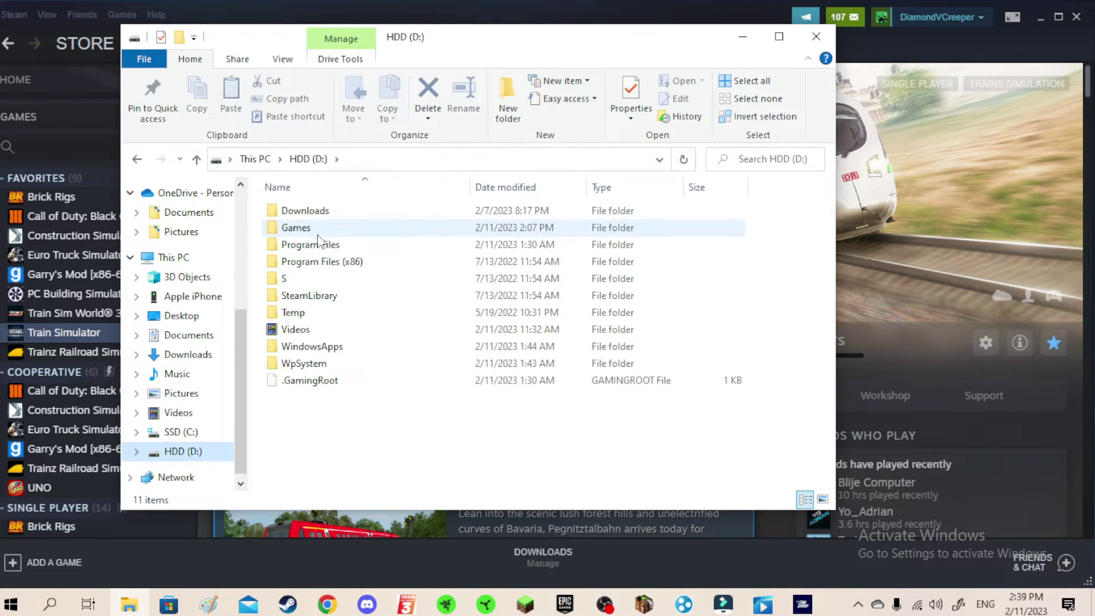
double_click(317, 231)
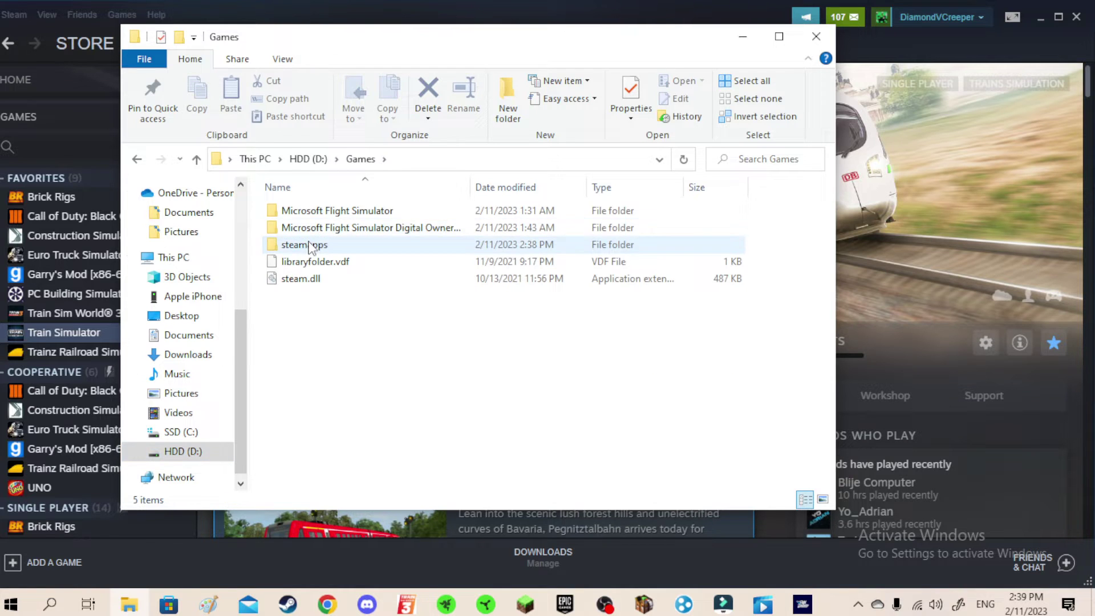
double_click(315, 244)
double_click(308, 227)
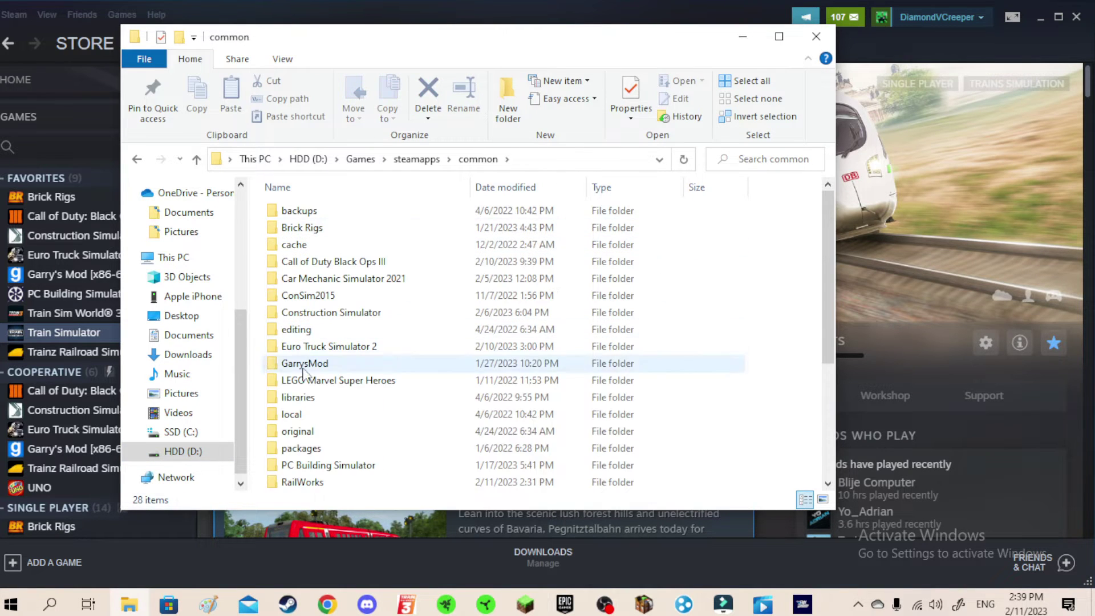
double_click(302, 482)
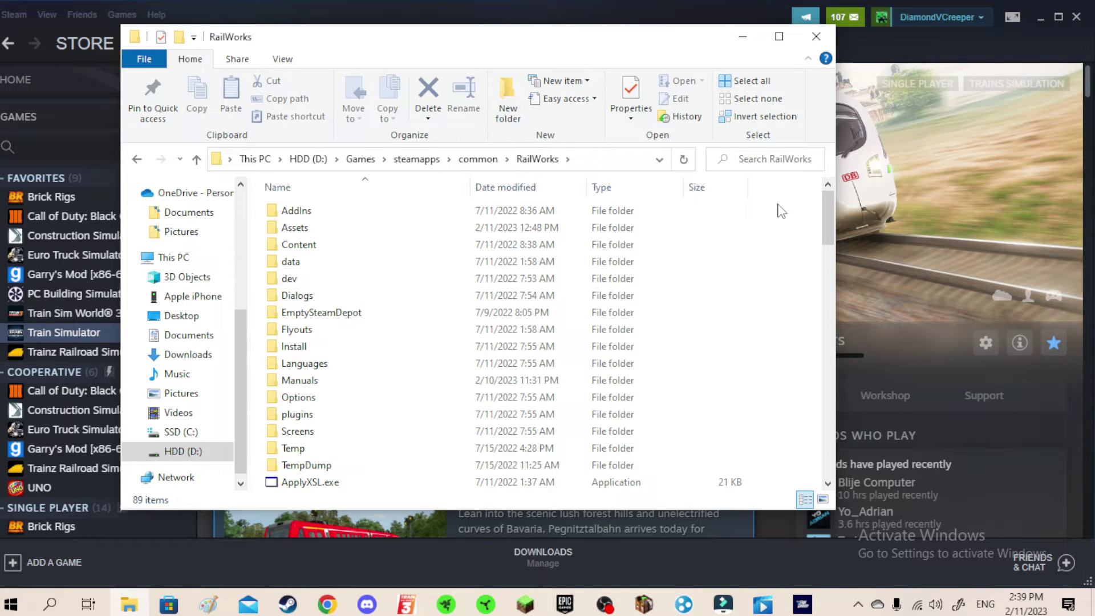
- Select everything in the RailWorks folder and bring up the file options, dismiss them without choosing any, and close File Explorer
left_click_drag(781, 211, 400, 483)
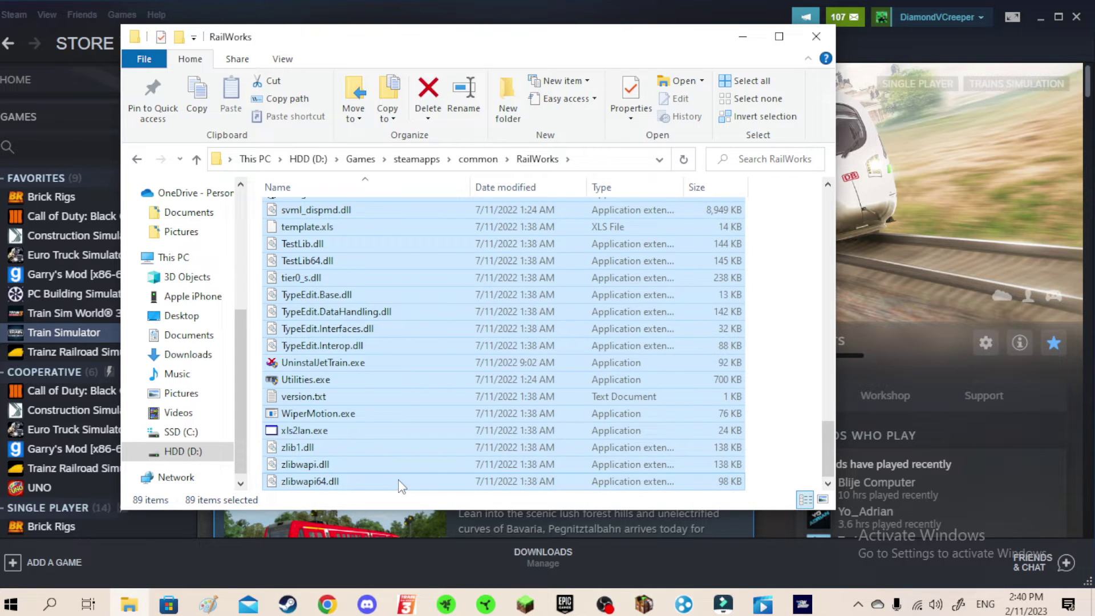
scroll(395, 257, "up", 10)
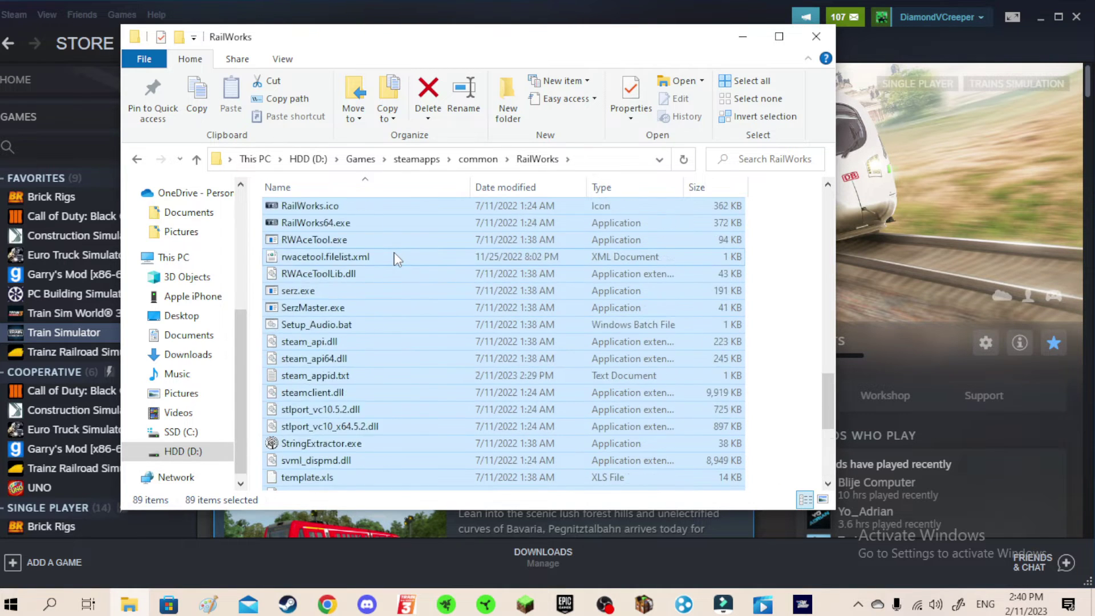
scroll(395, 256, "up", 10)
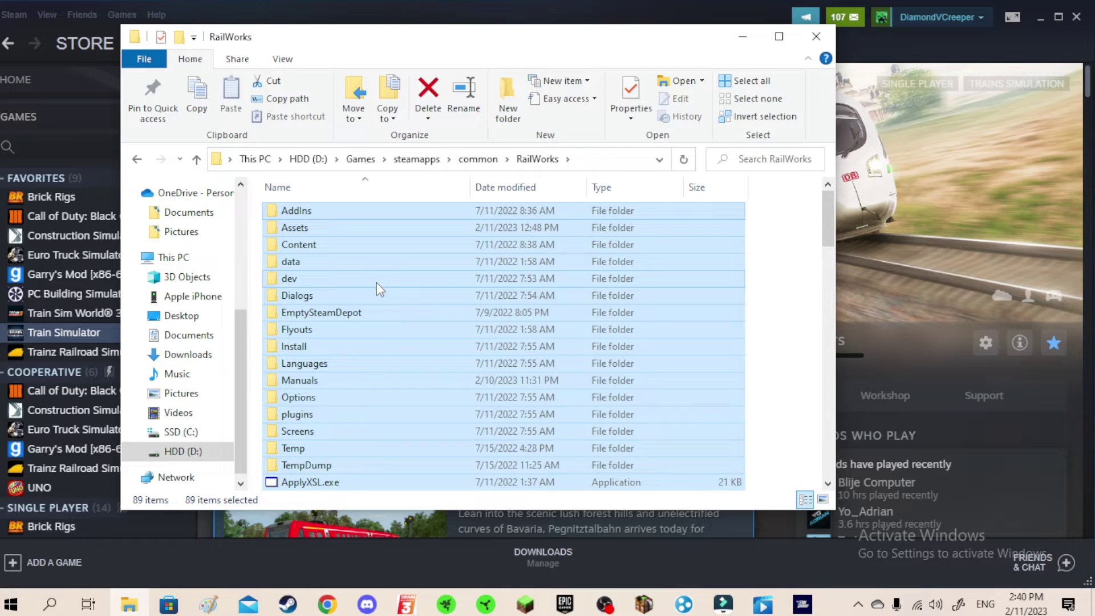
right_click(376, 287)
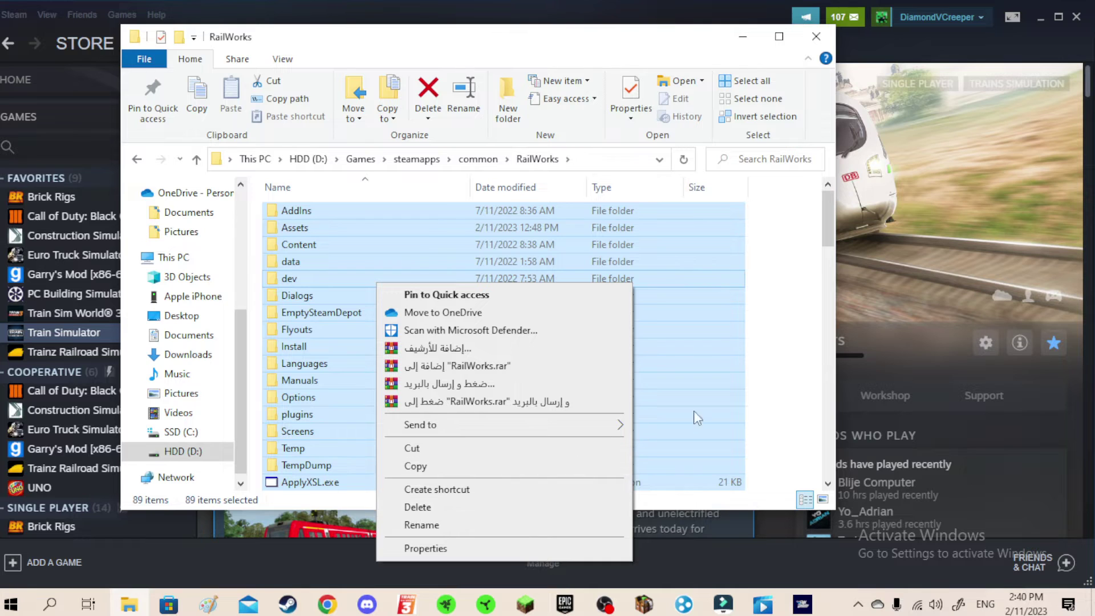
left_click(736, 331)
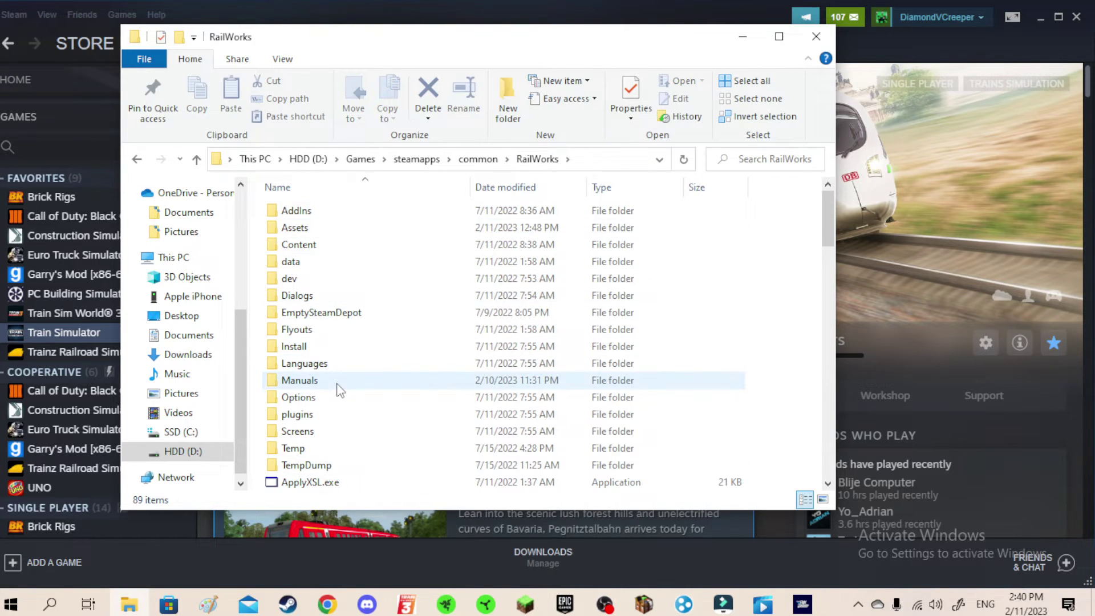
left_click(817, 37)
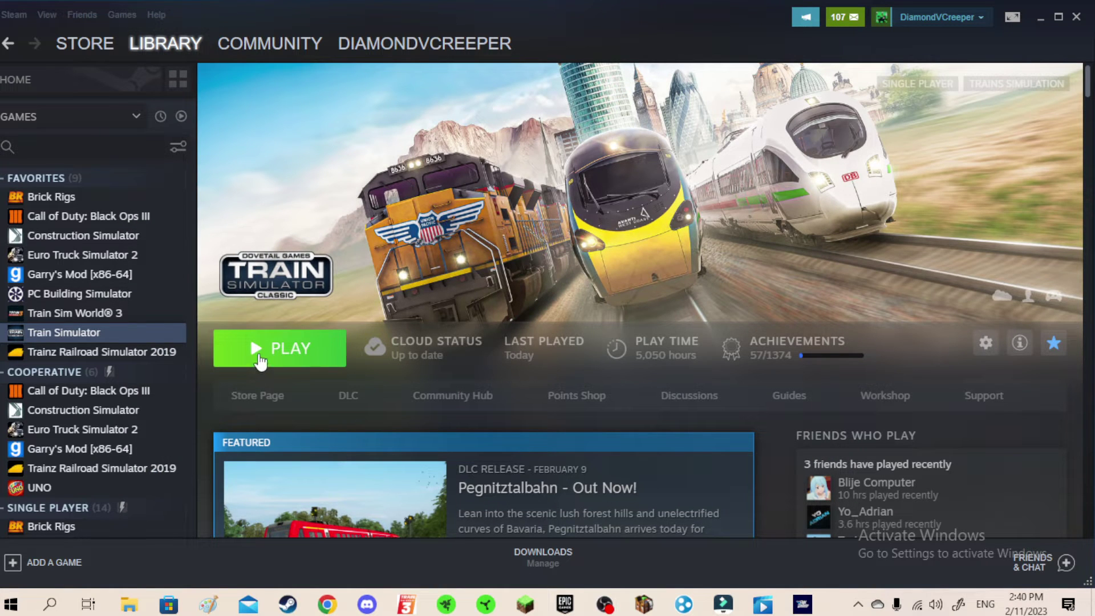
- View the Local Files section of Train Simulator's properties in Steam, including the file integrity verification option, and close it
right_click(154, 332)
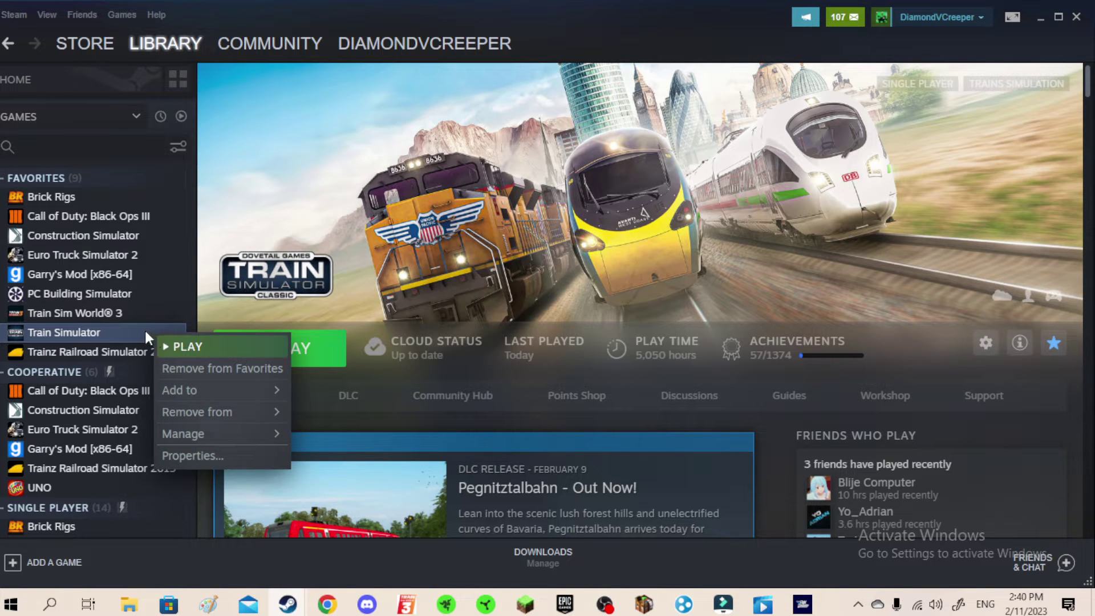
left_click(198, 454)
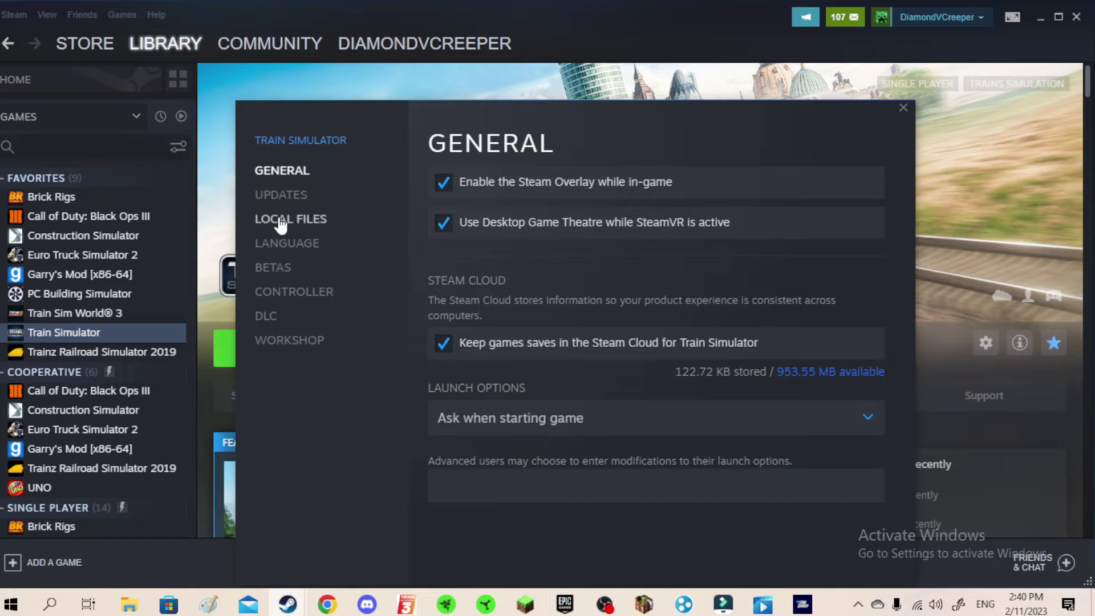
left_click(280, 223)
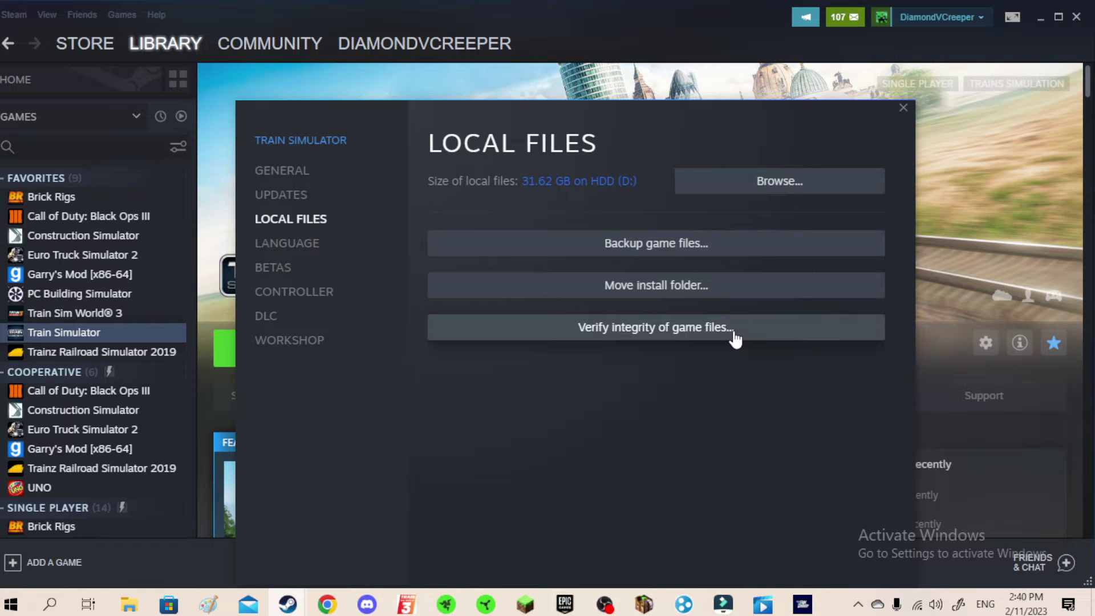
left_click(904, 108)
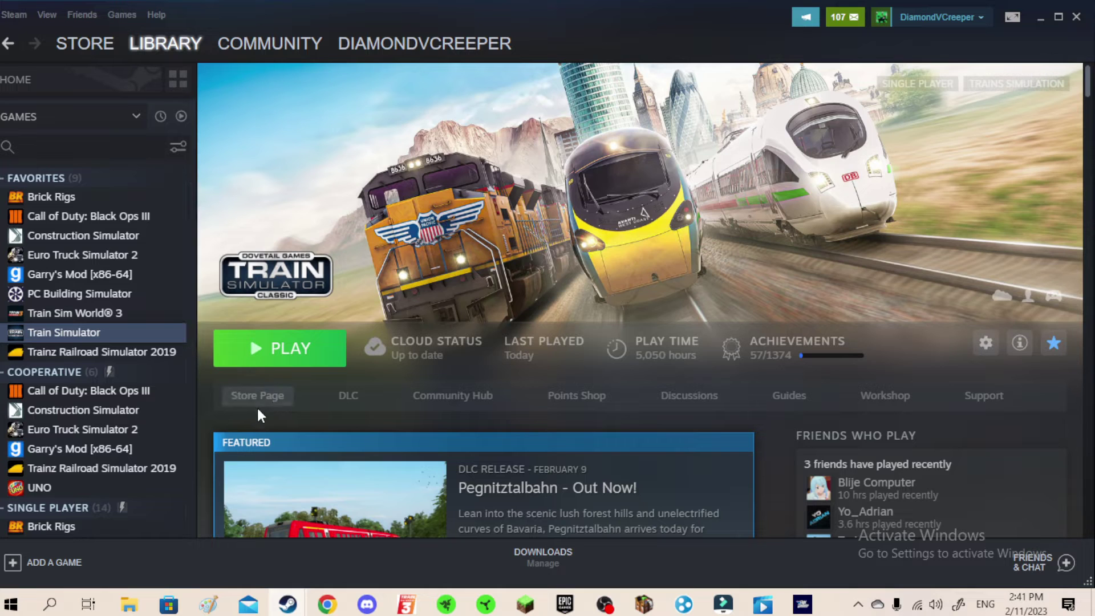
- Examine which add-ons are marked for installation in Train Simulator's owned DLC list, and close the list
scroll(776, 425, "down", 10)
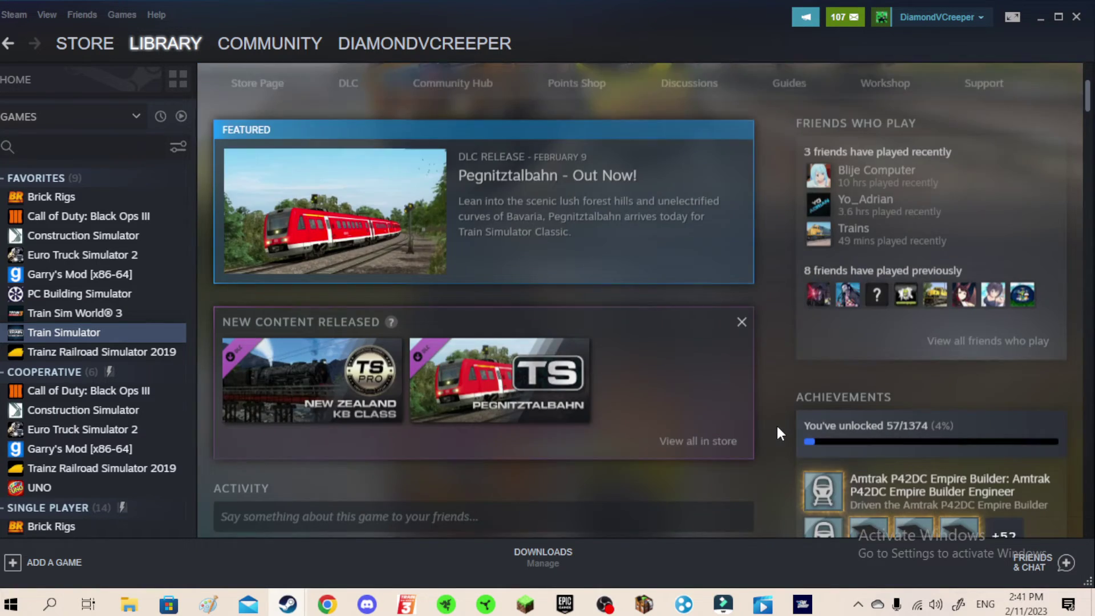
scroll(776, 425, "down", 10)
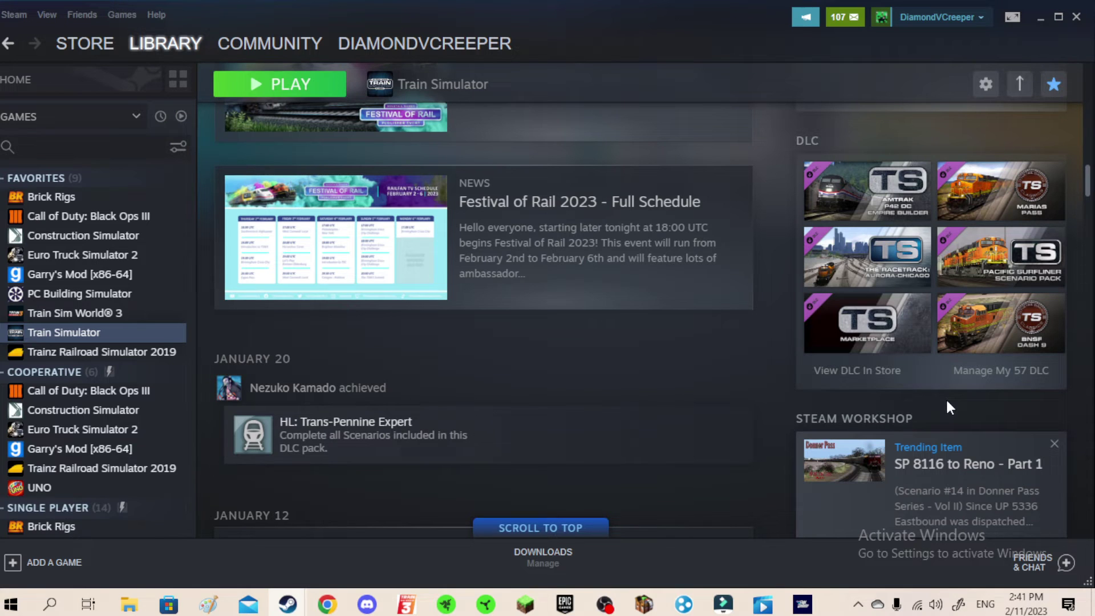
left_click(979, 372)
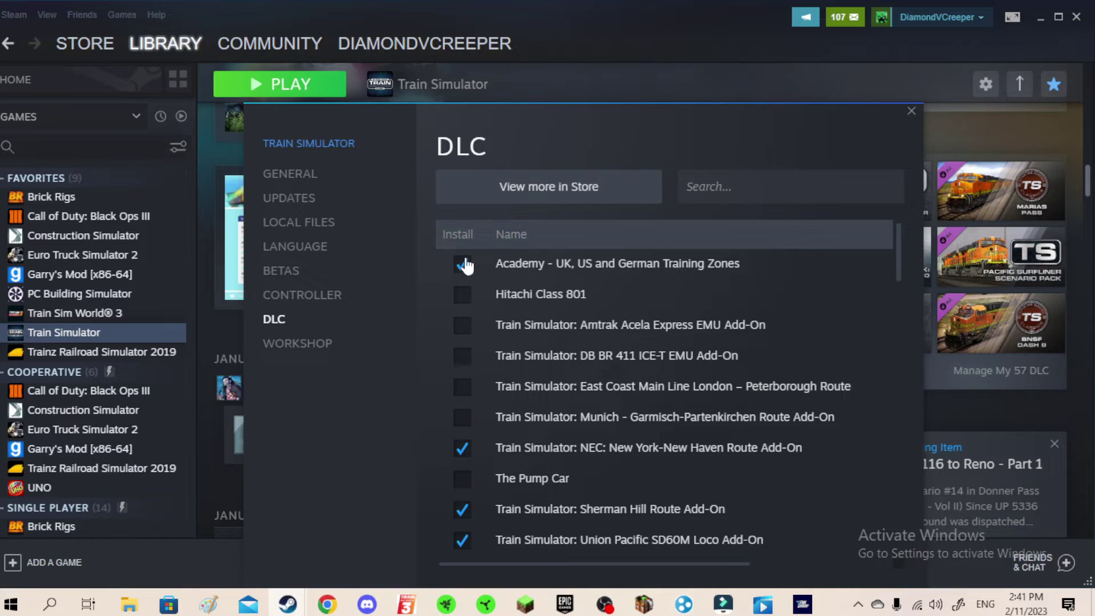
scroll(467, 279, "down", 12)
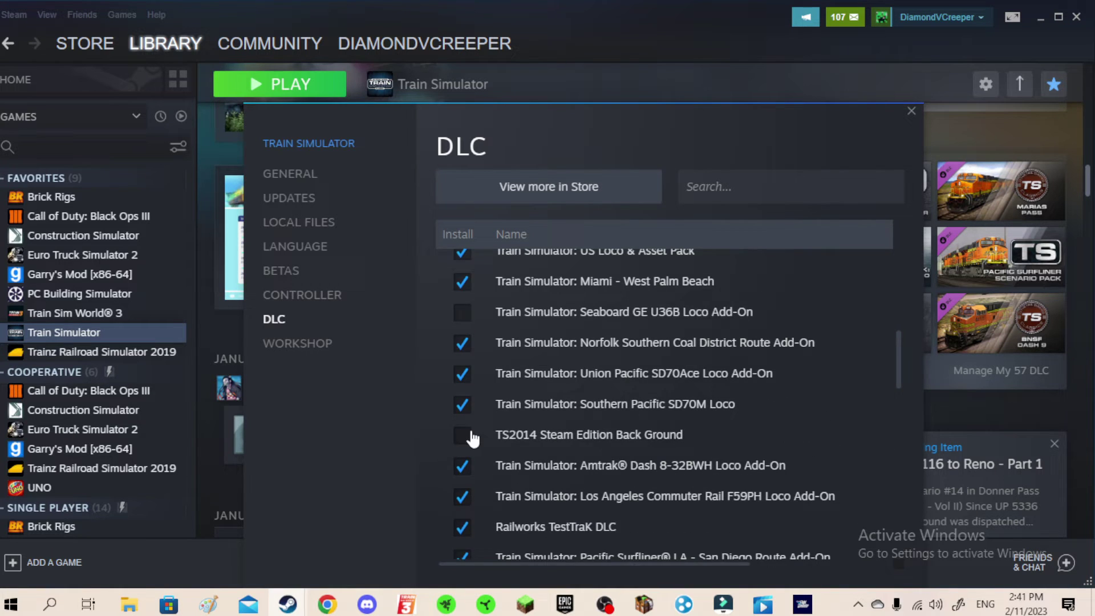
scroll(472, 438, "down", 3)
scroll(458, 484, "down", 20)
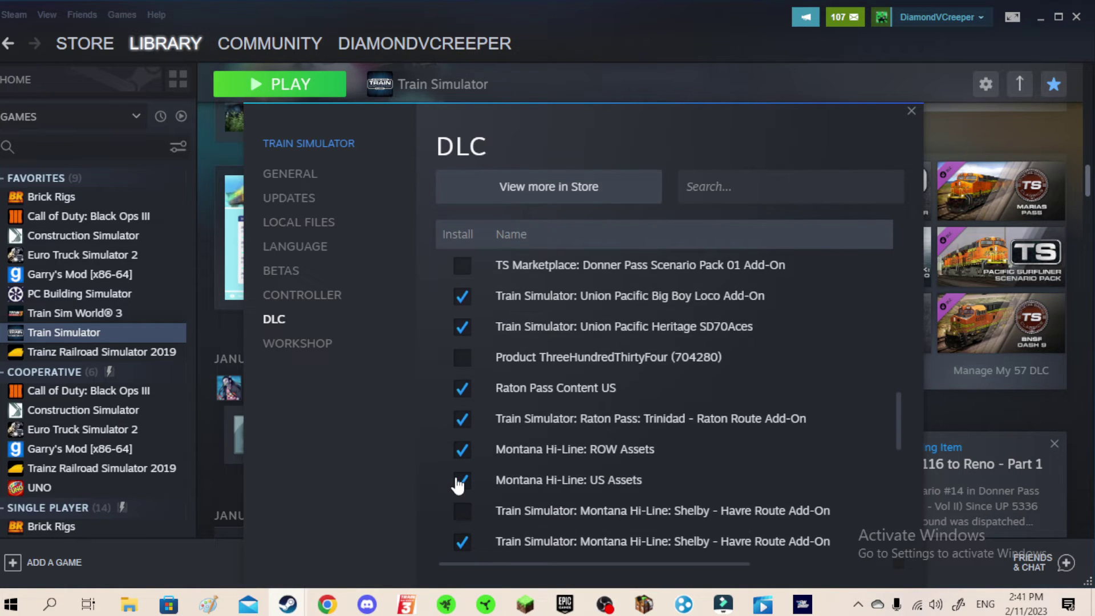
scroll(456, 479, "down", 2)
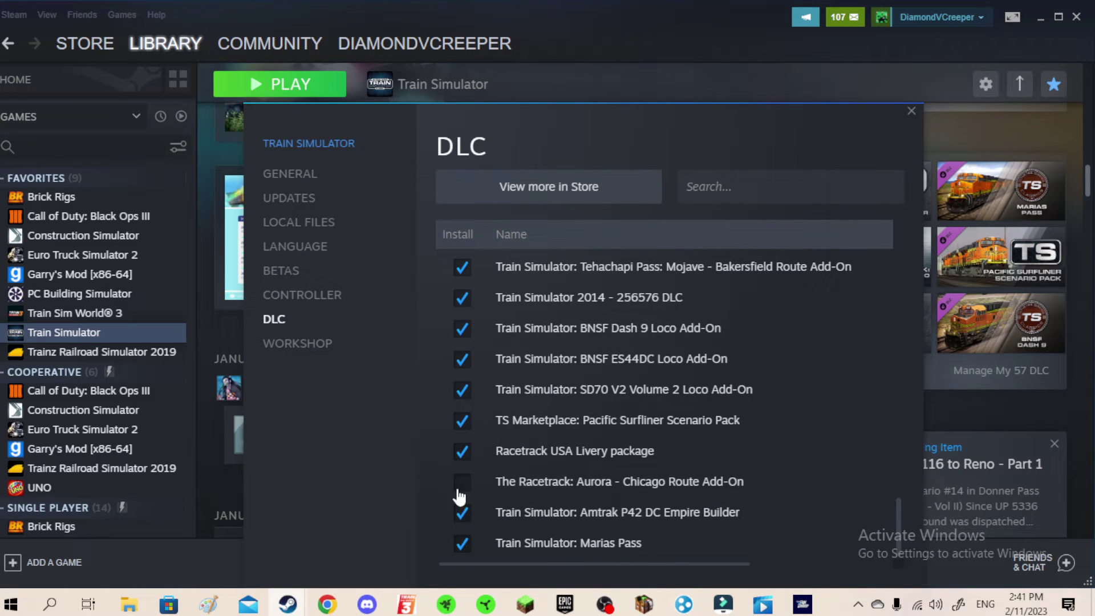
scroll(465, 514, "up", 3)
scroll(464, 517, "up", 10)
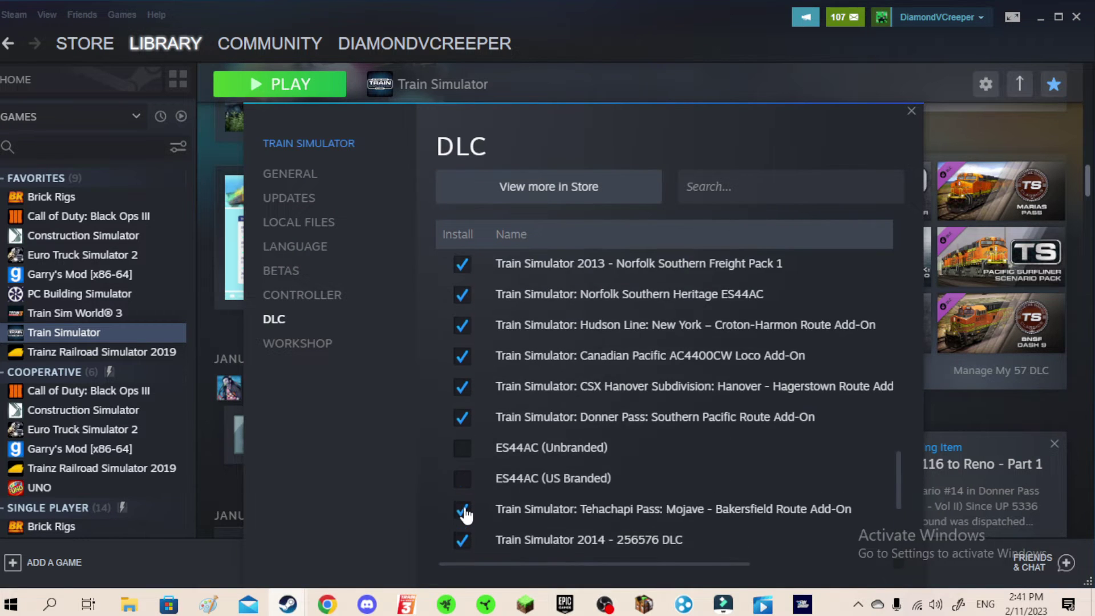
scroll(463, 511, "up", 5)
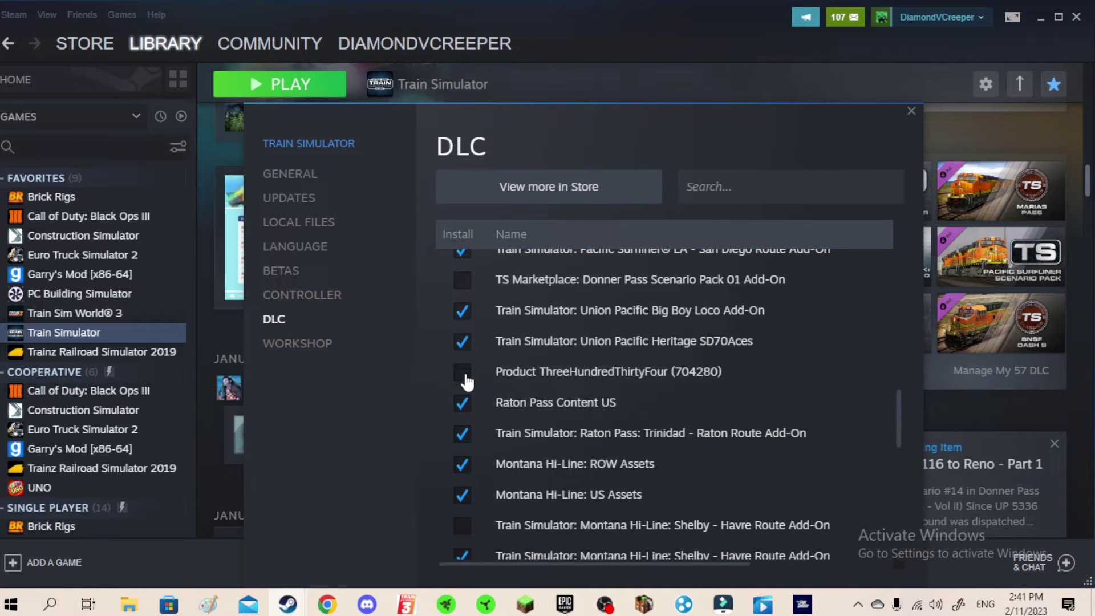
left_click(911, 111)
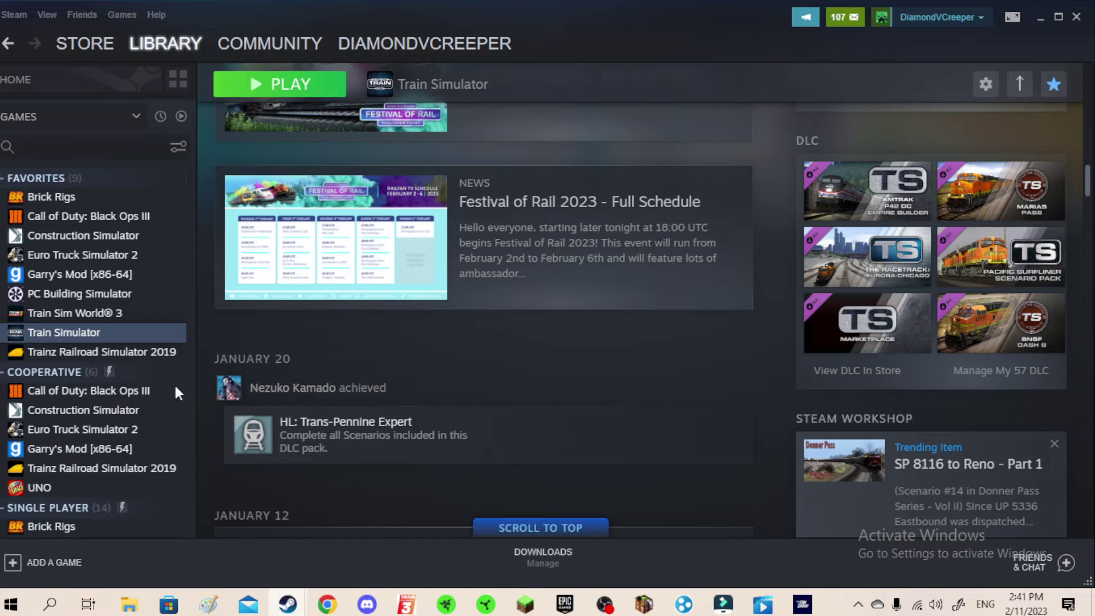
- Reopen Train Simulator's properties in the library, show the game file integrity verification option under Local Files, and close the window
right_click(102, 333)
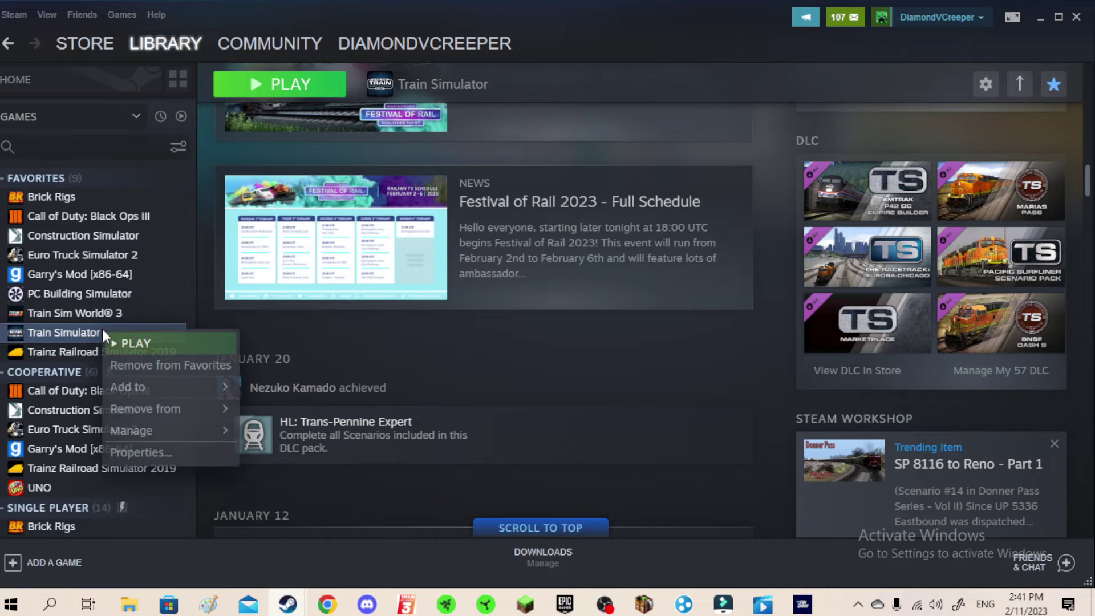
left_click(132, 454)
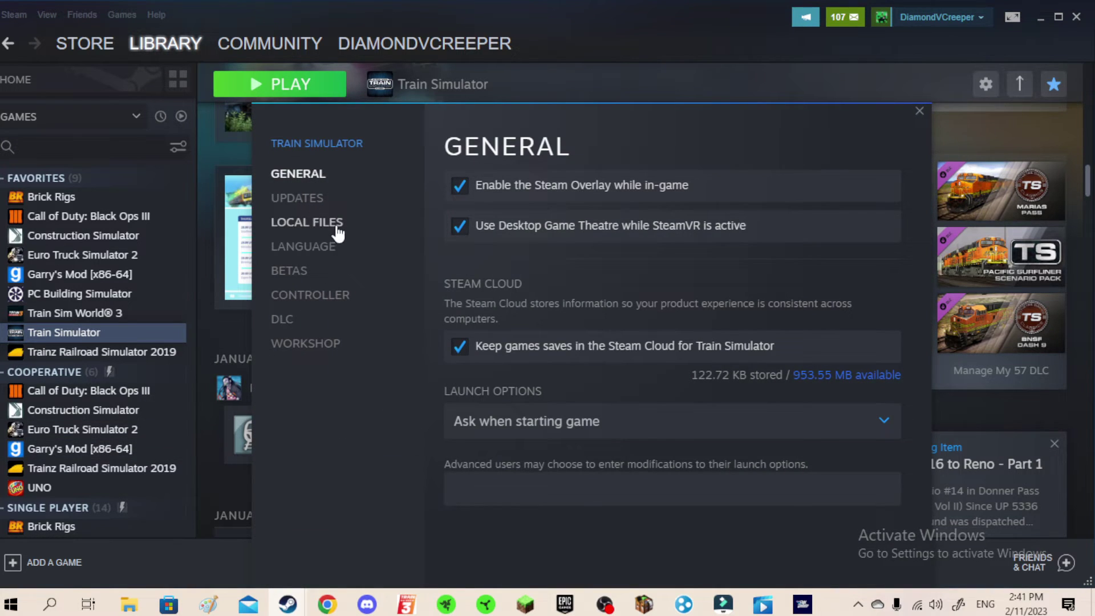
left_click(336, 227)
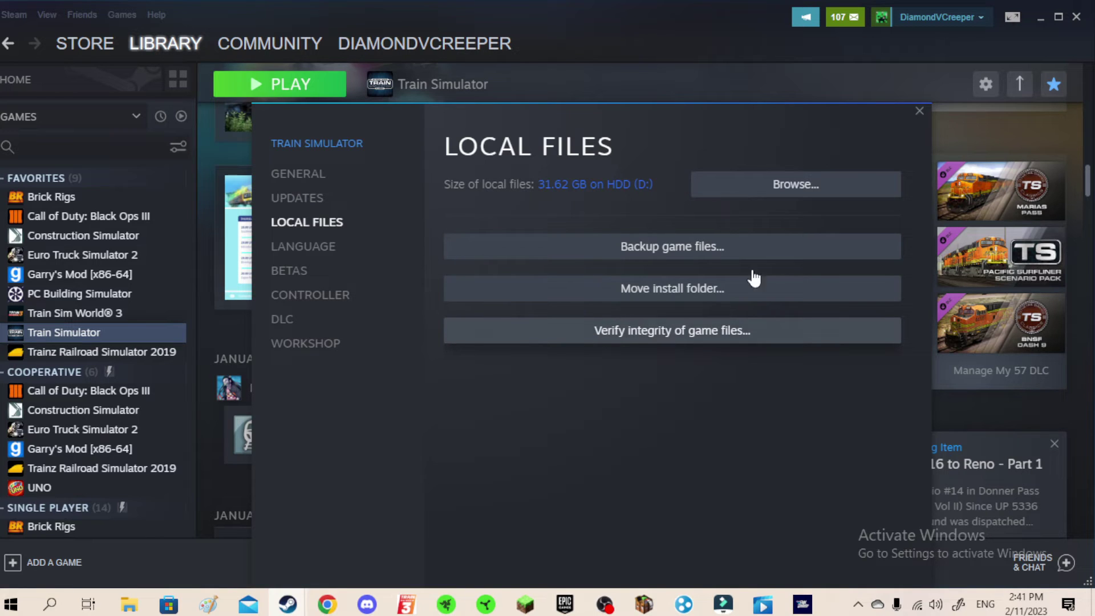
left_click(919, 110)
- Launch Train Simulator from the library and enter the game's Build section
scroll(758, 293, "up", 10)
scroll(758, 293, "up", 10)
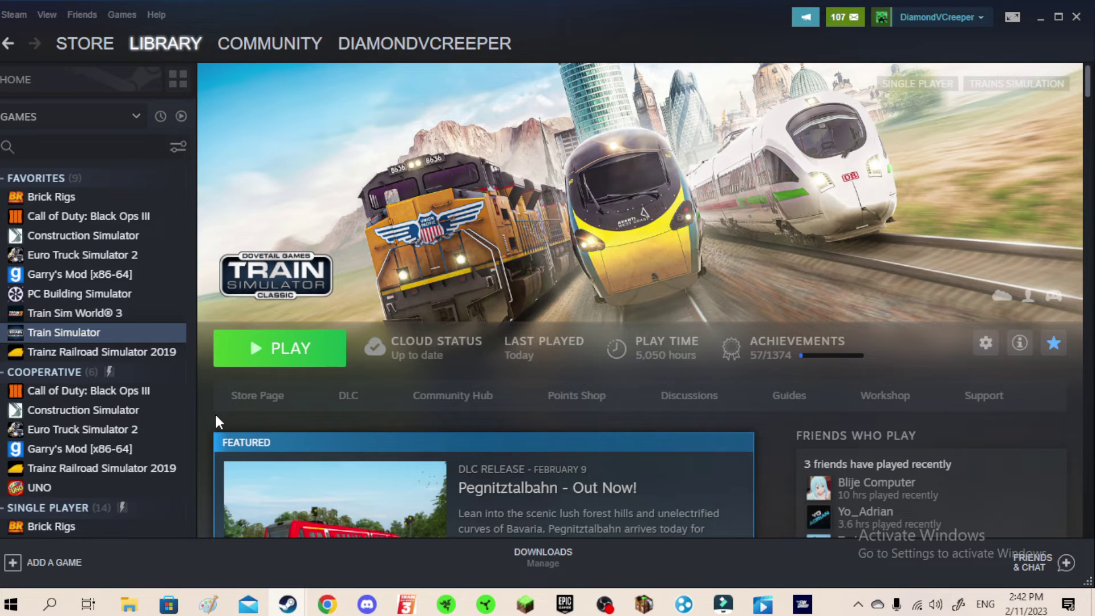
left_click(256, 355)
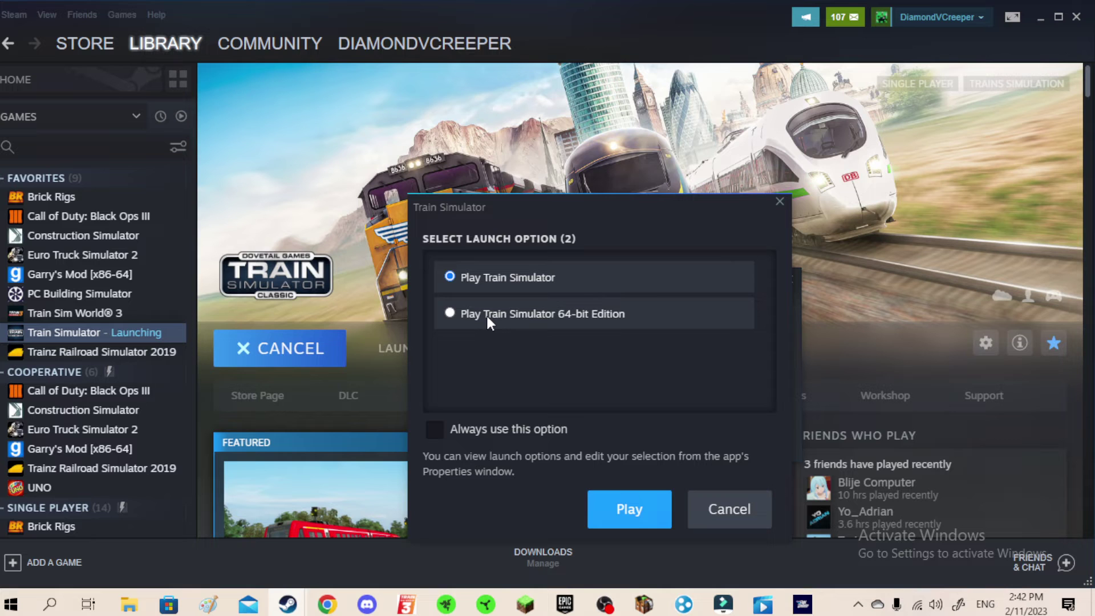
left_click(619, 516)
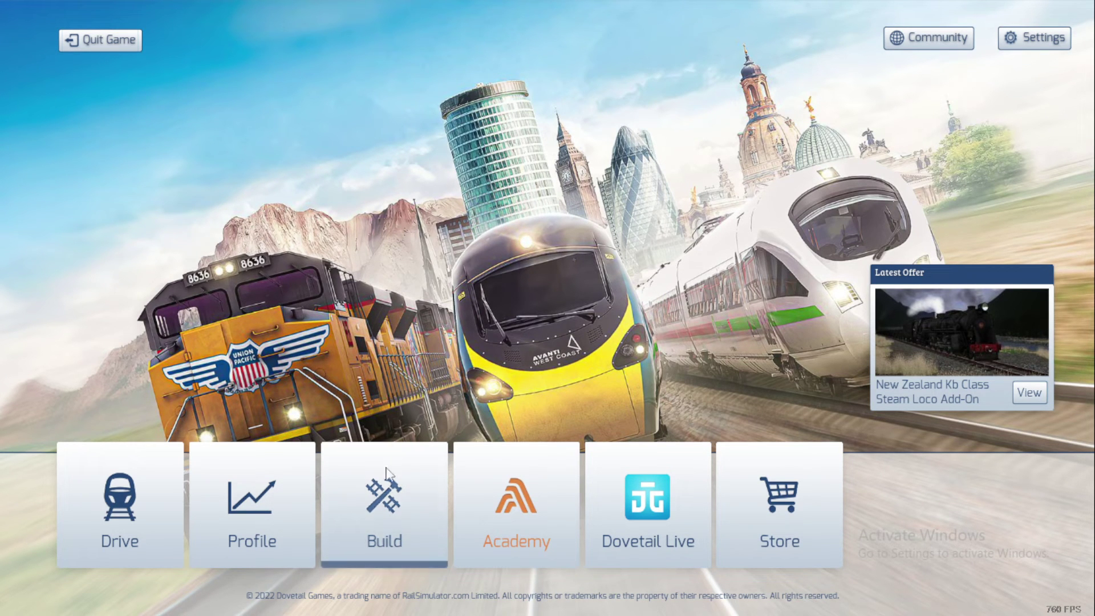
left_click(391, 509)
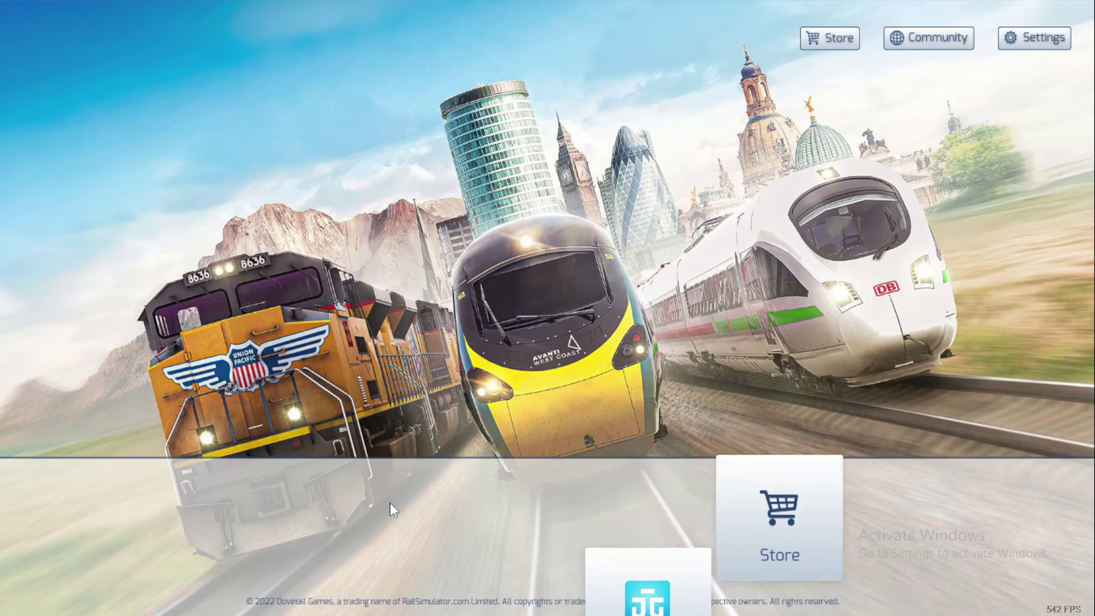
- Select the Raton Pass route in the route list and open its source files folder
scroll(216, 291, "down", 5)
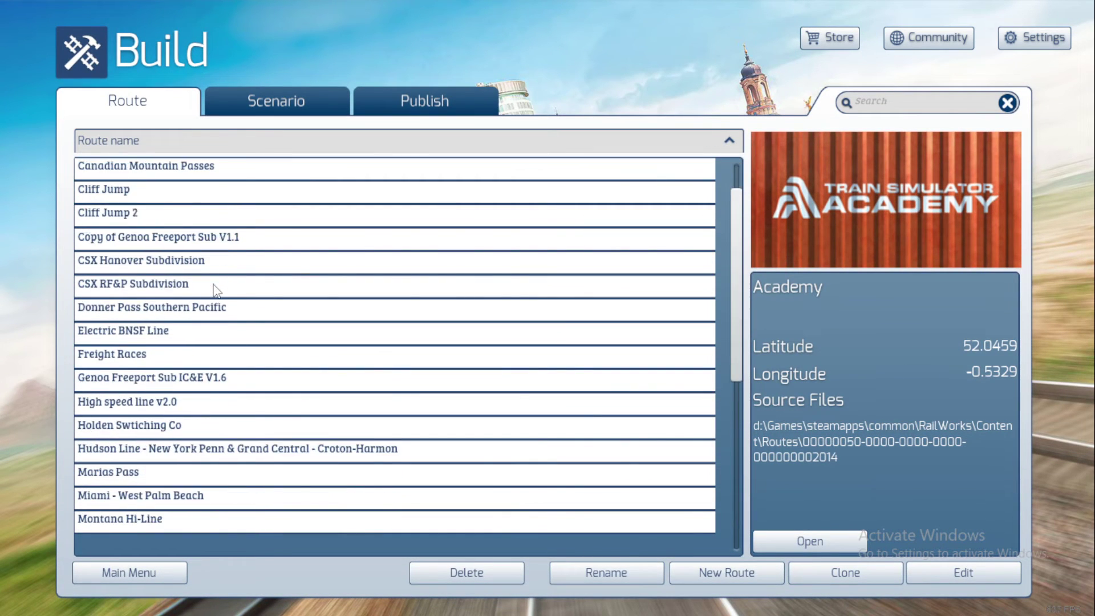
scroll(238, 434, "down", 2)
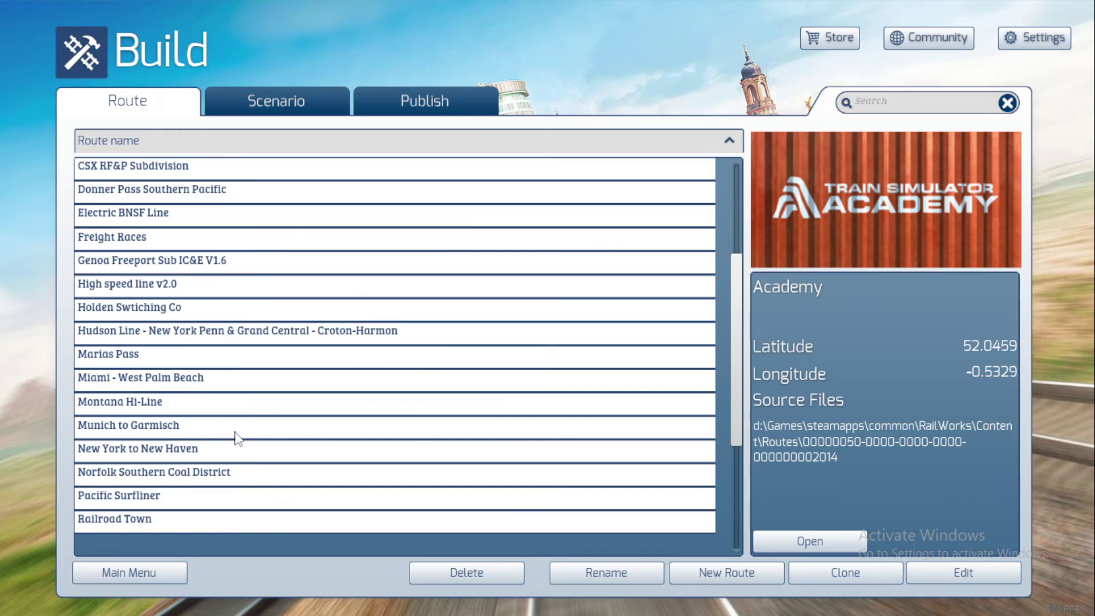
scroll(235, 439, "down", 3)
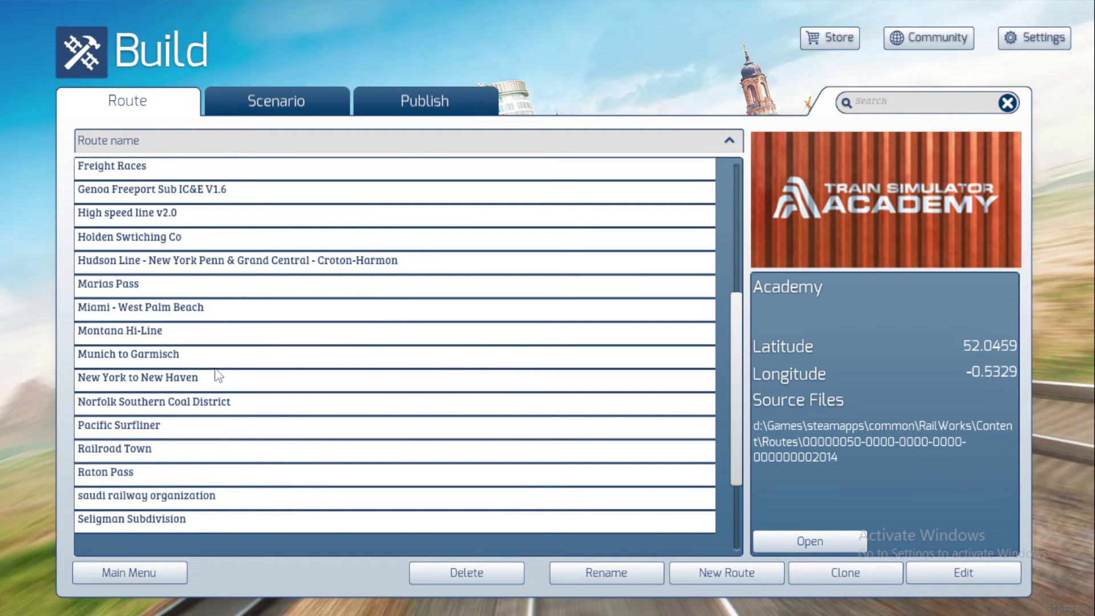
left_click(164, 478)
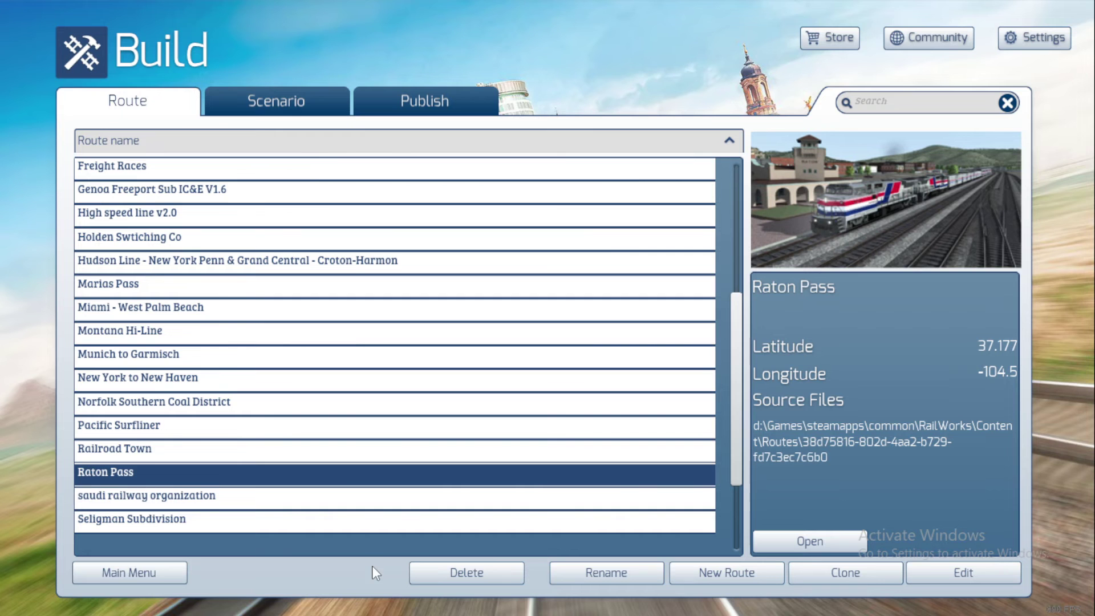
left_click(793, 536)
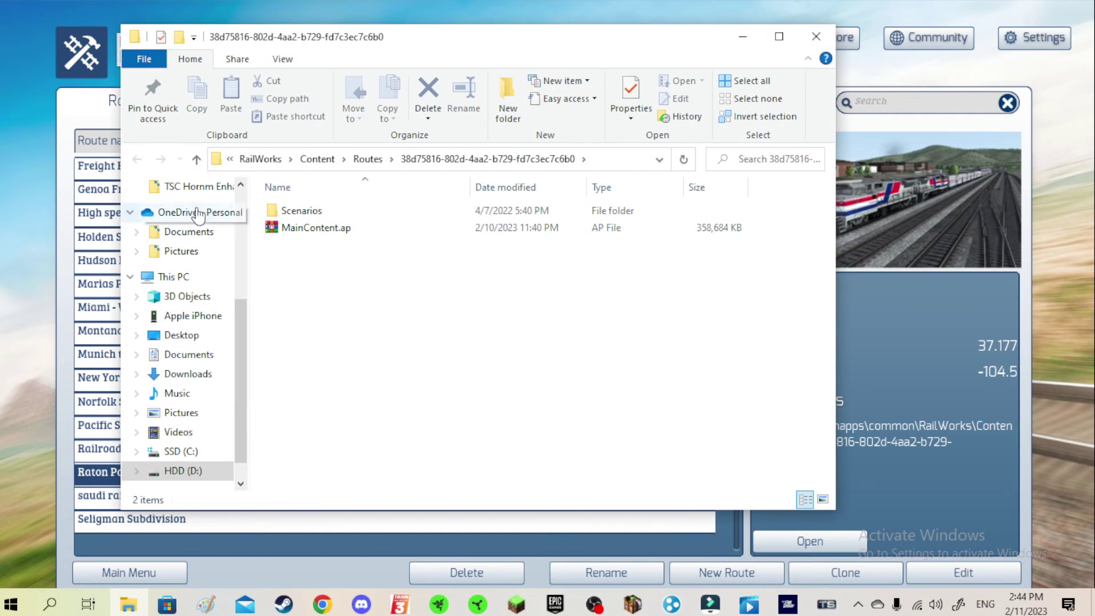
- Extract all folders and the RouteProperties file from MainContent.ap into the Raton Pass route folder, and close the folder and archive windows
double_click(289, 229)
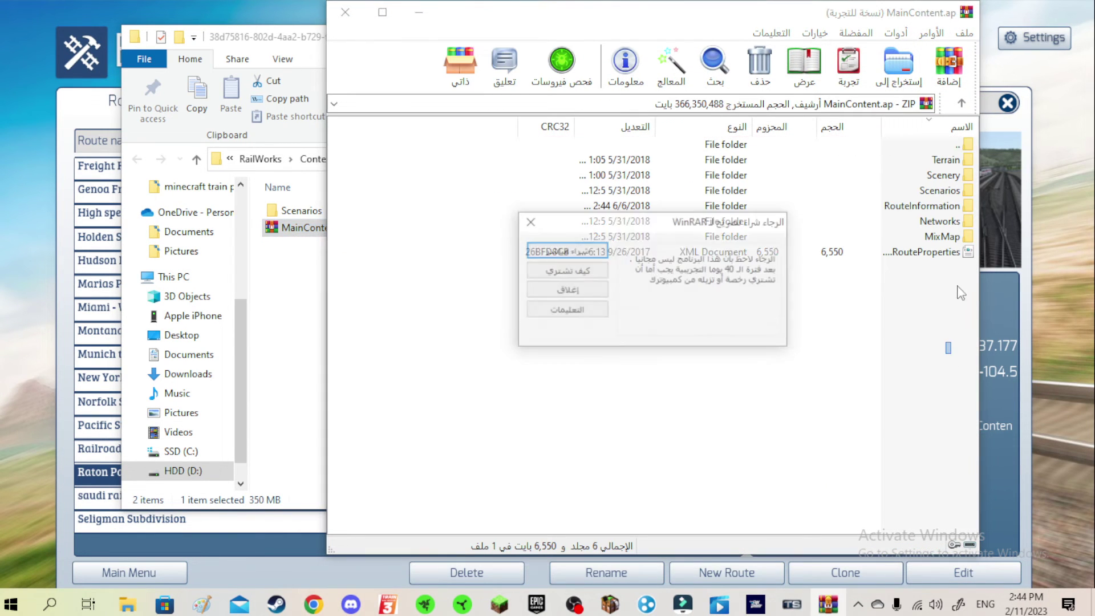
left_click(529, 221)
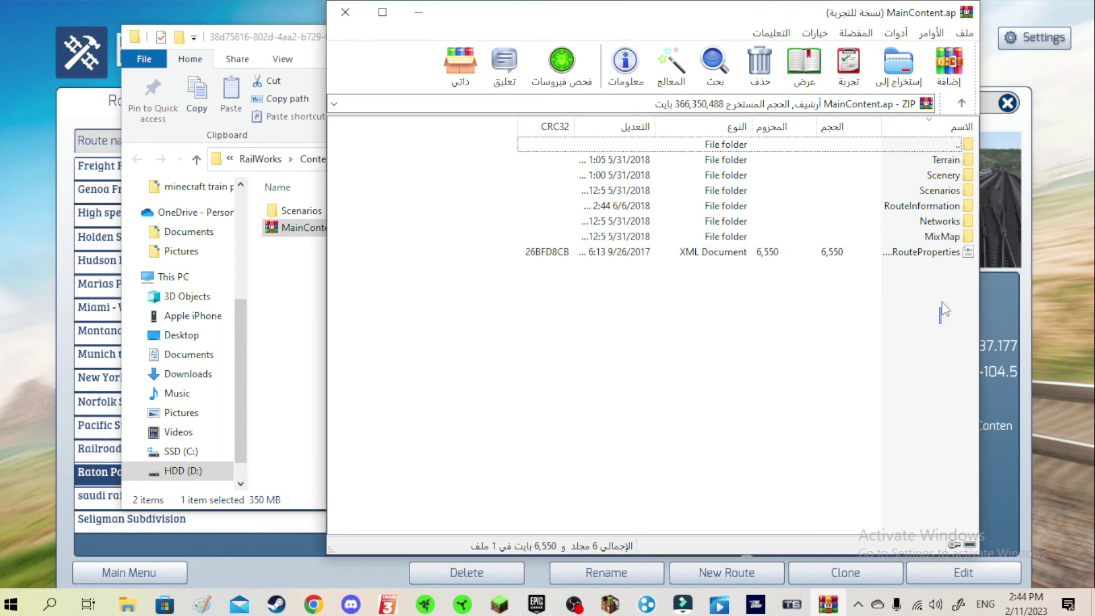
left_click_drag(942, 320, 289, 331)
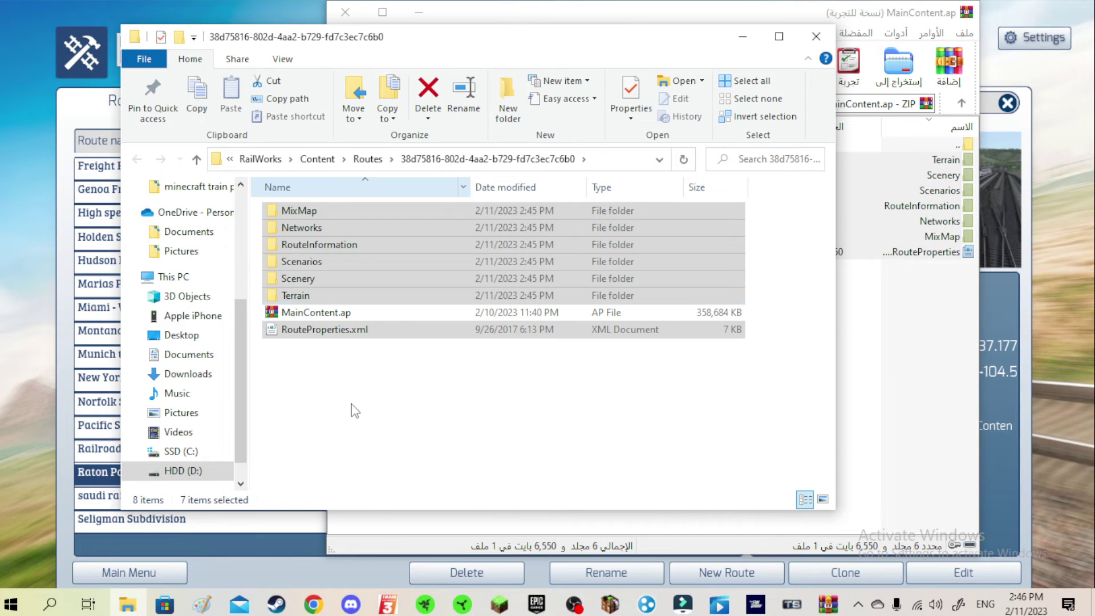
left_click(345, 402)
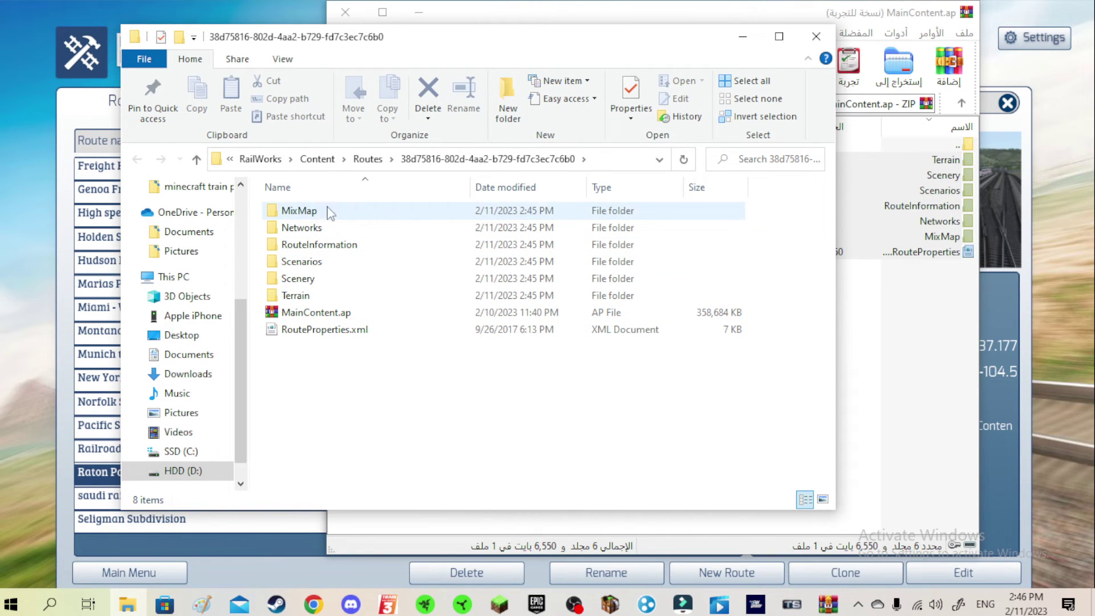
left_click(816, 36)
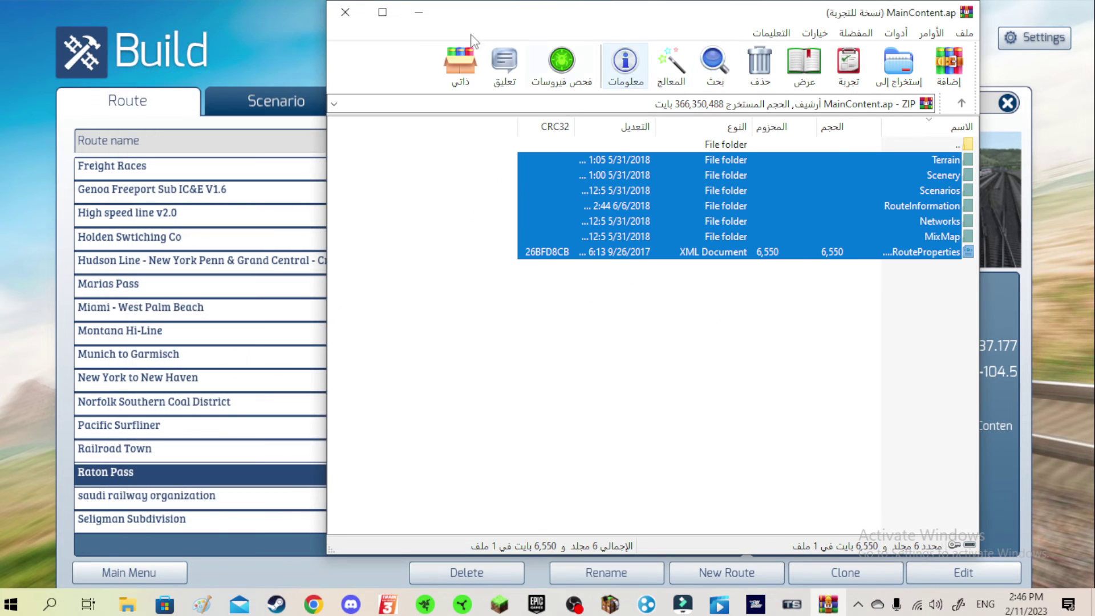
left_click(345, 12)
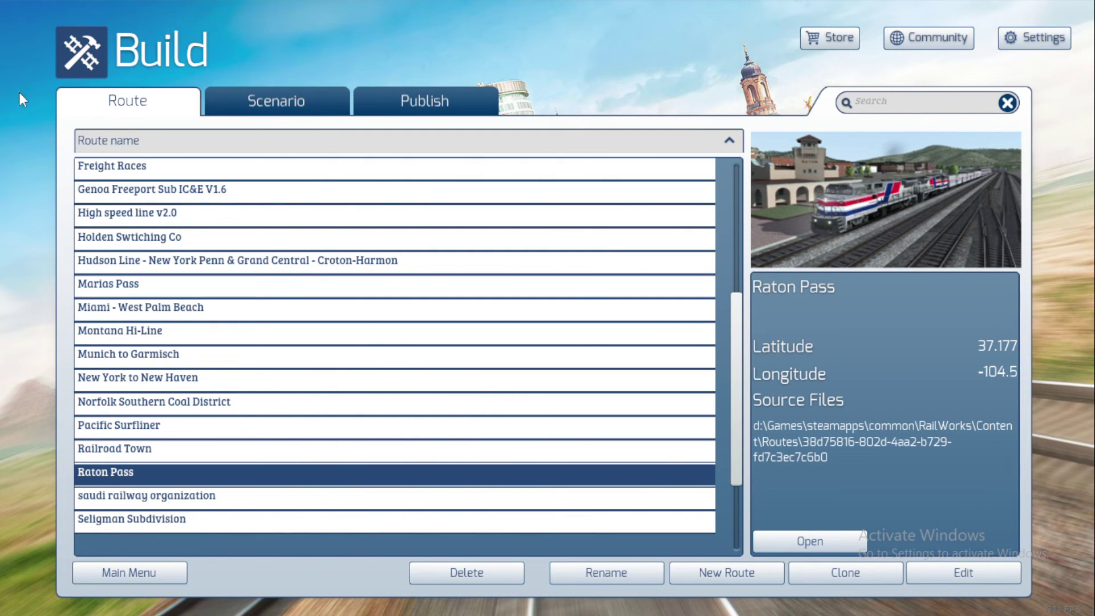
- Quit the game from its main menu and relaunch it from Steam as Train Simulator 64-bit Edition
left_click(100, 576)
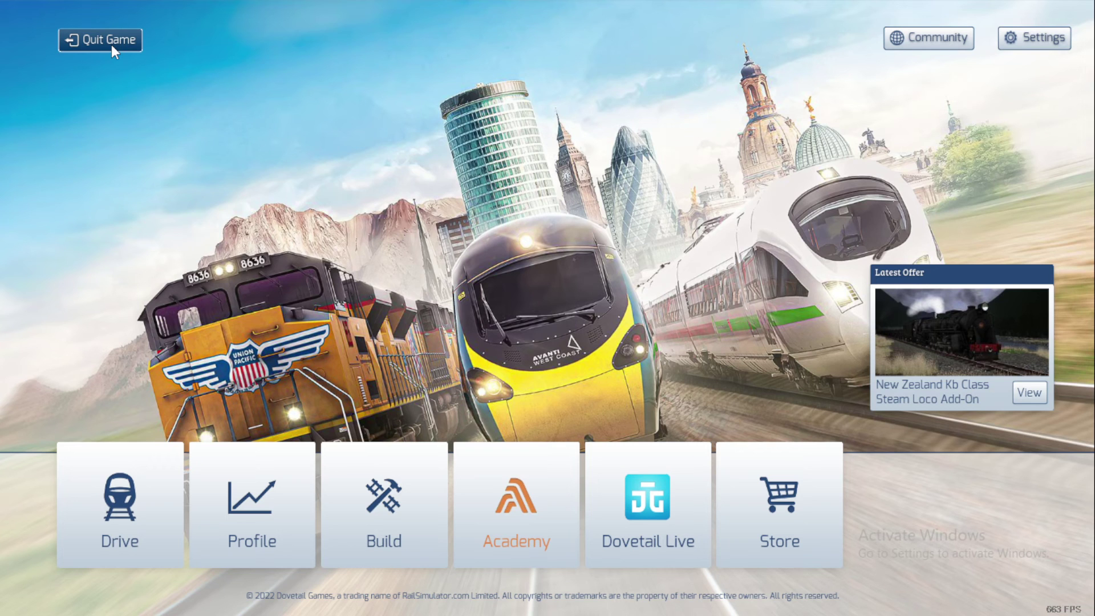
left_click(111, 45)
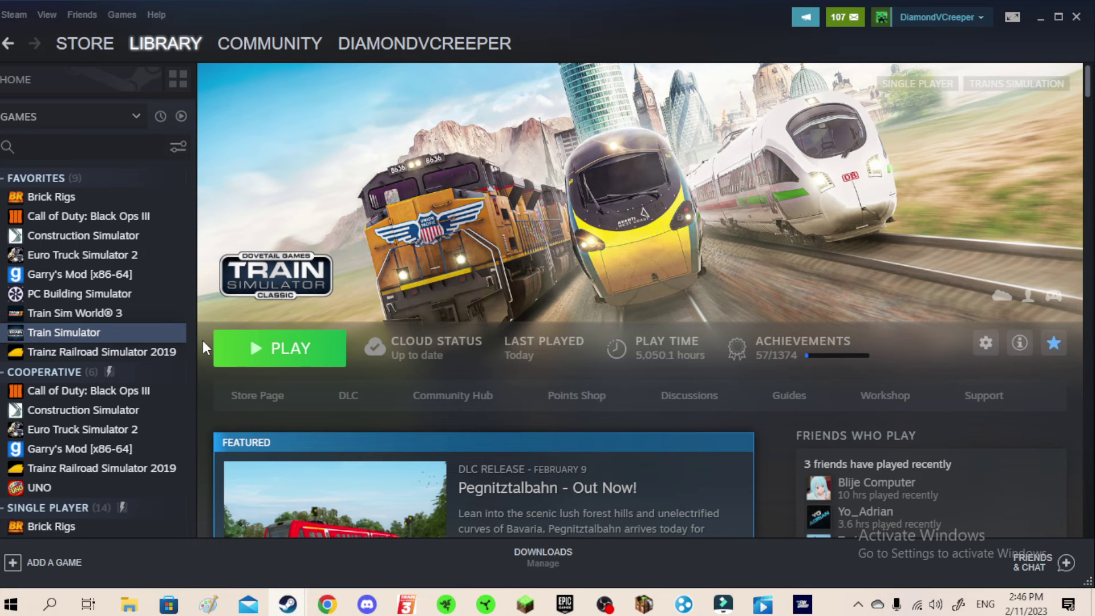
left_click(228, 342)
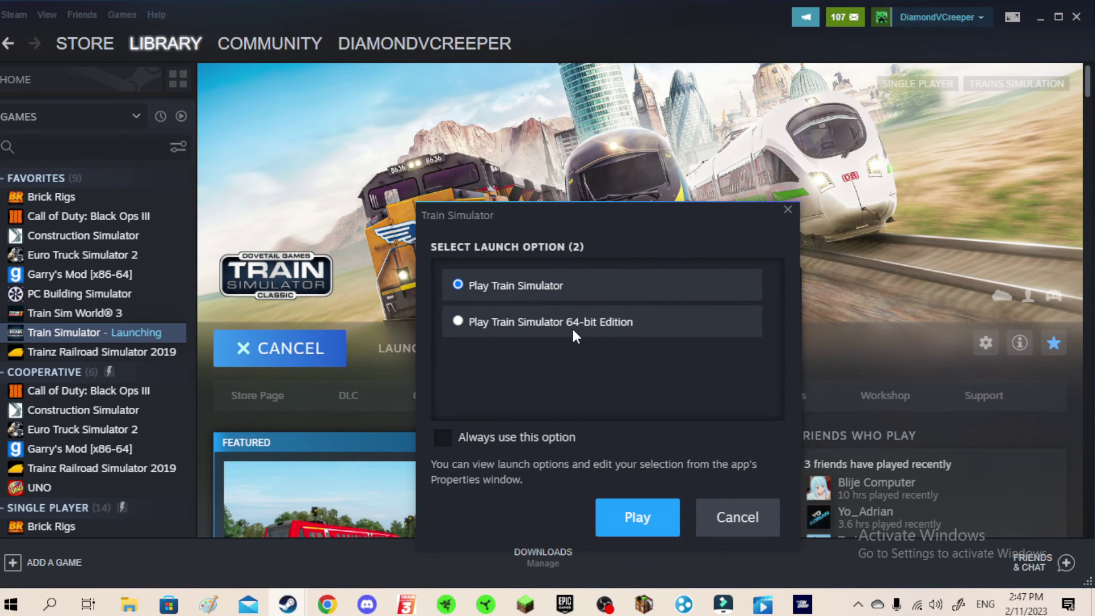
left_click(572, 324)
left_click(621, 522)
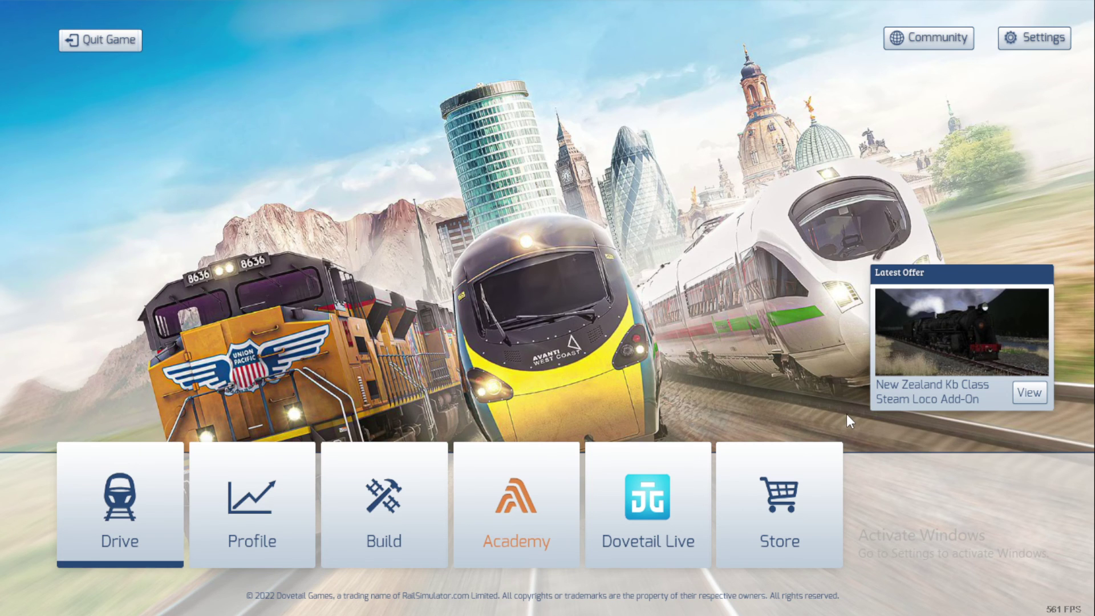
- Bring up the route choices for a Quick Drive and go to page 3 of the routes to find Raton Pass
key("Return")
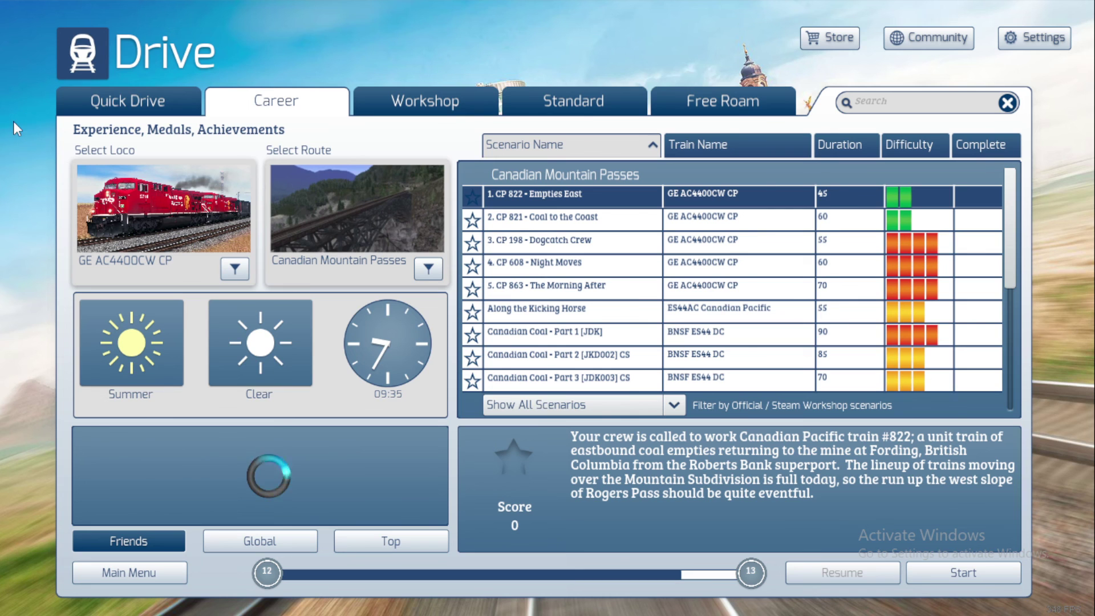
left_click(94, 101)
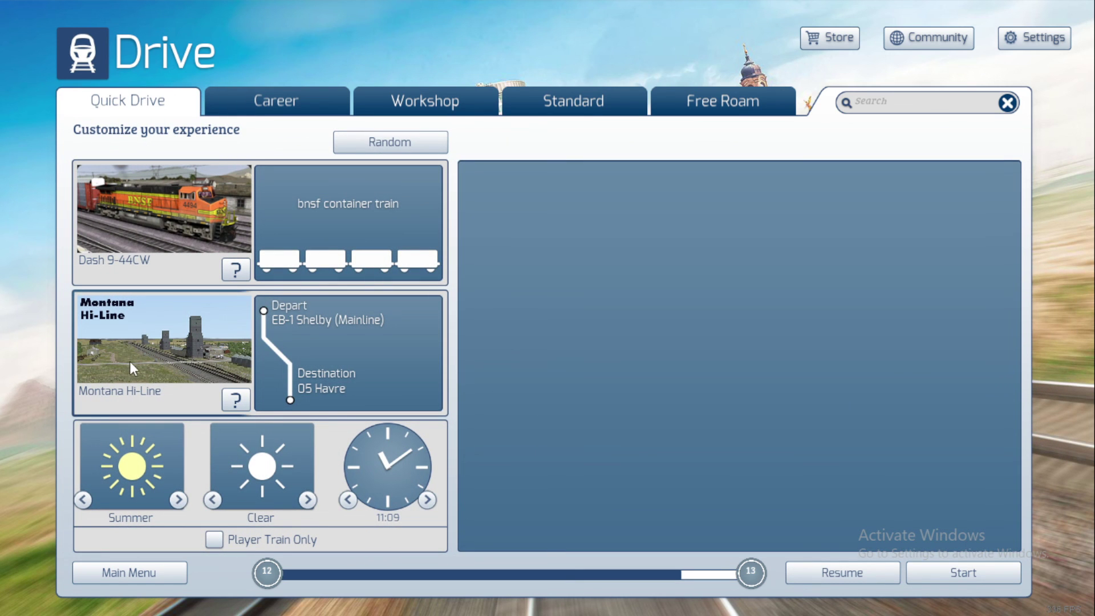
left_click(172, 358)
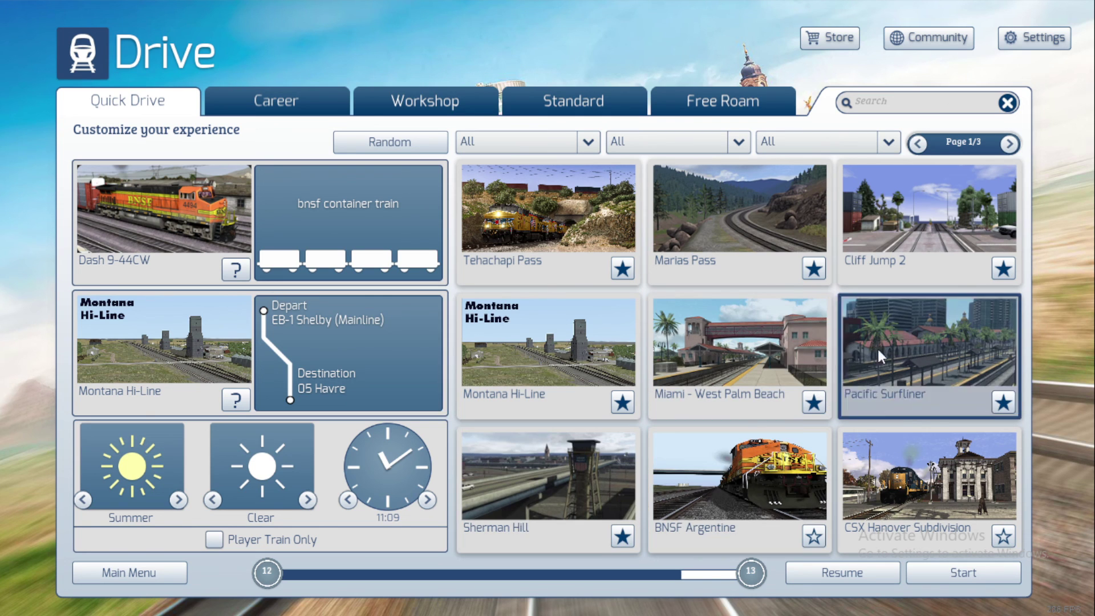
left_click(1009, 144)
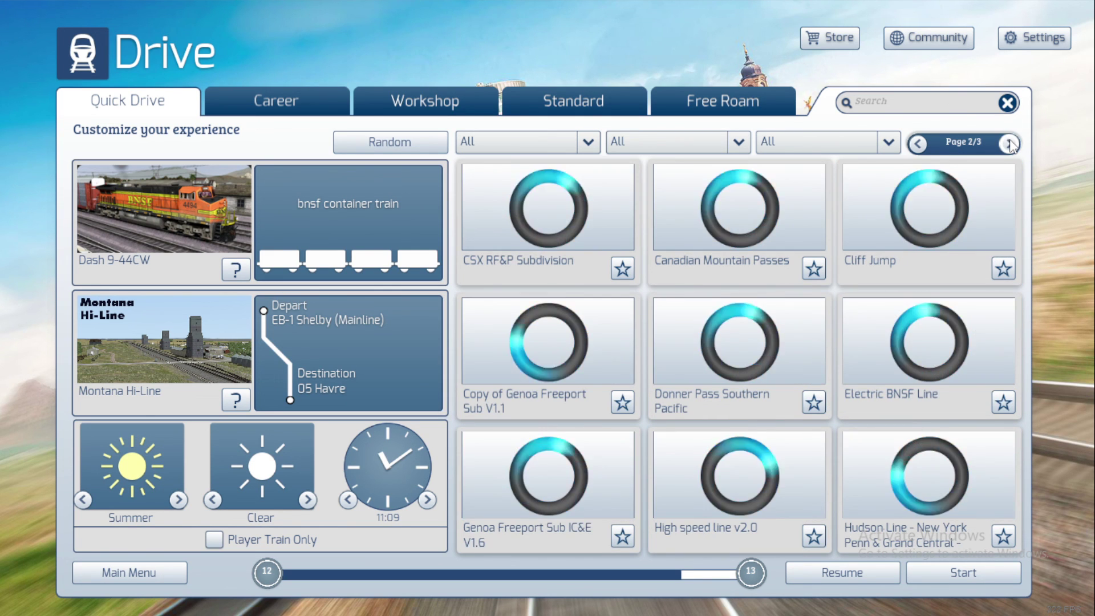
left_click(1009, 145)
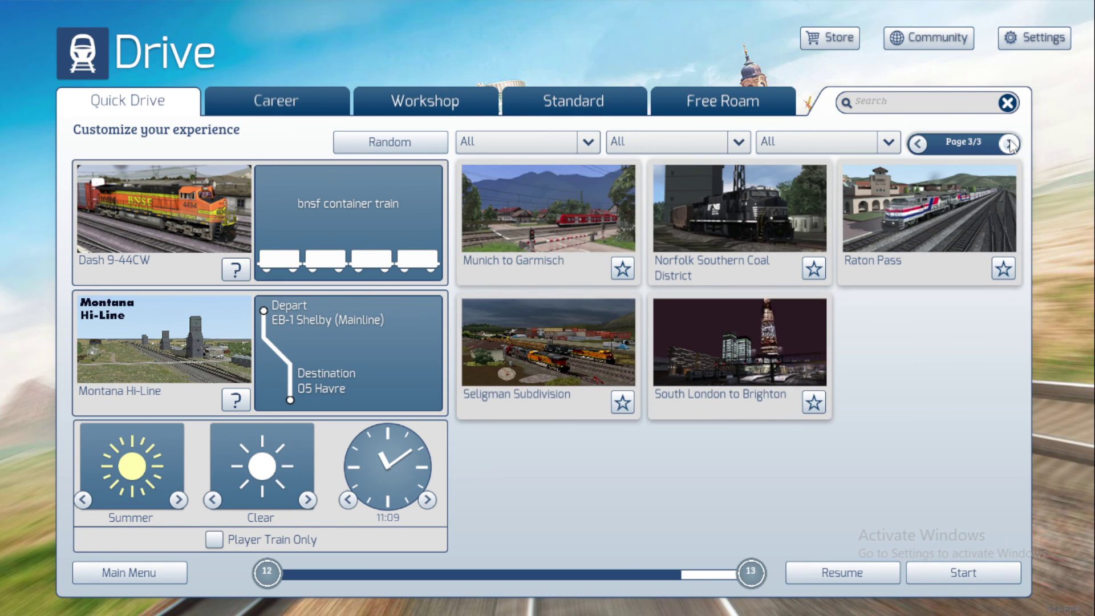